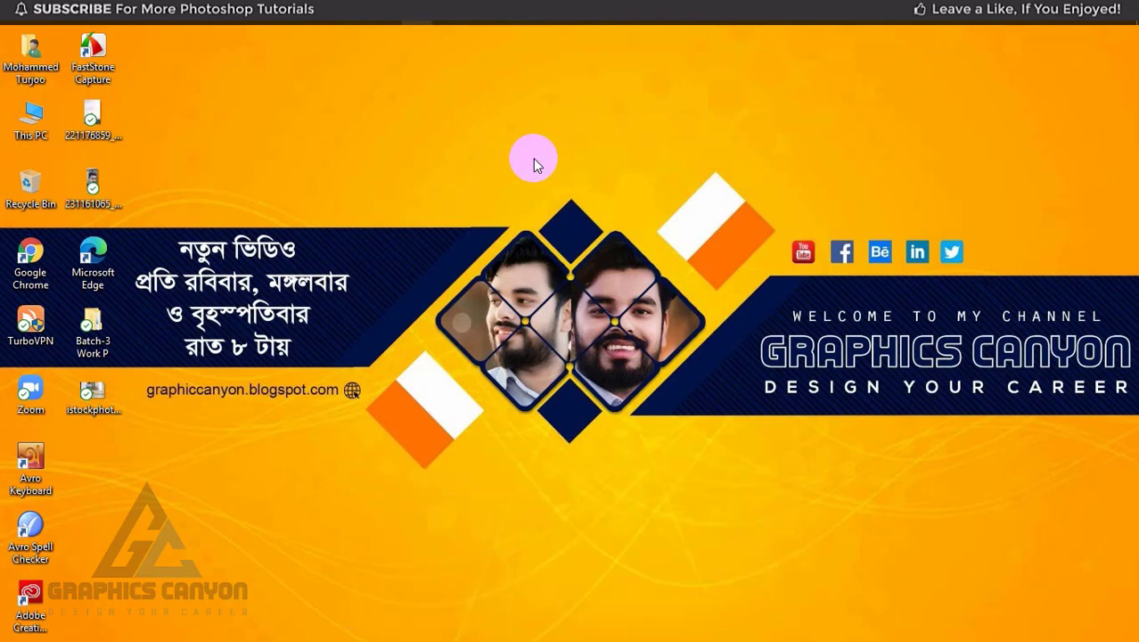
Switch to Photoshop and begin a new document with a width and height of 10 inches.
{"action": "left_click", "coordinate": [415, 24]}
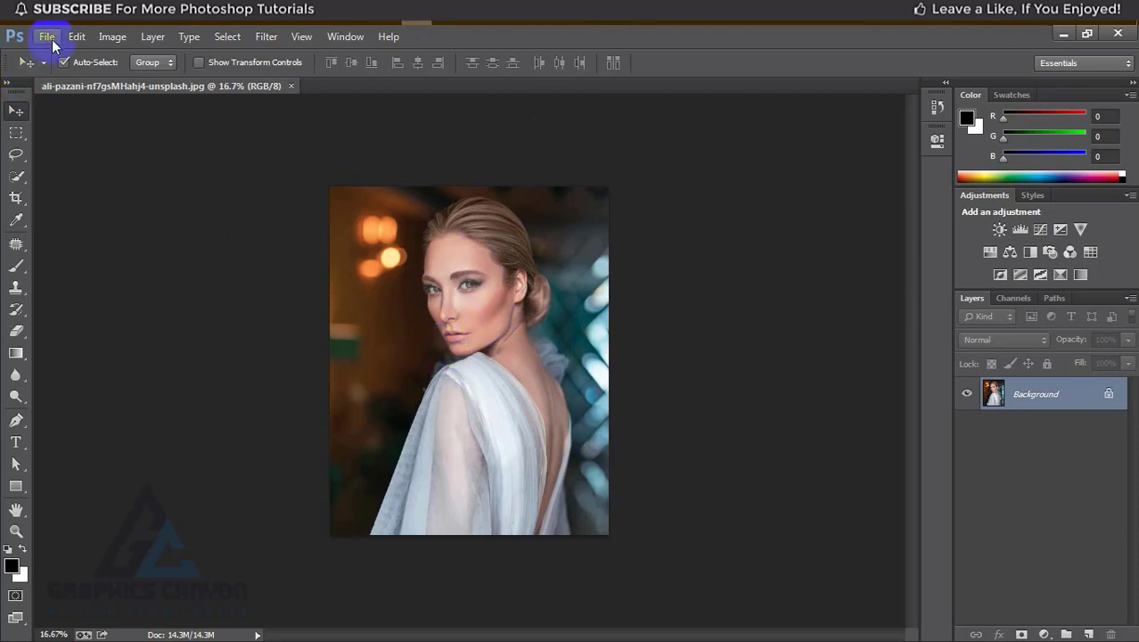
{"action": "left_click", "coordinate": [53, 41]}
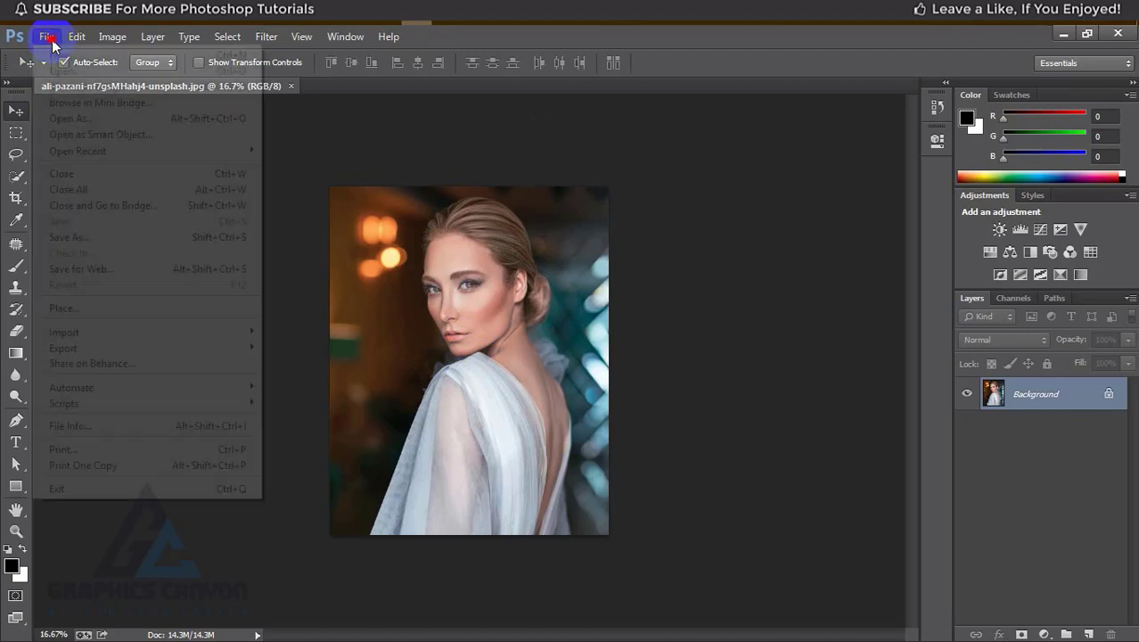
{"action": "left_click", "coordinate": [68, 57]}
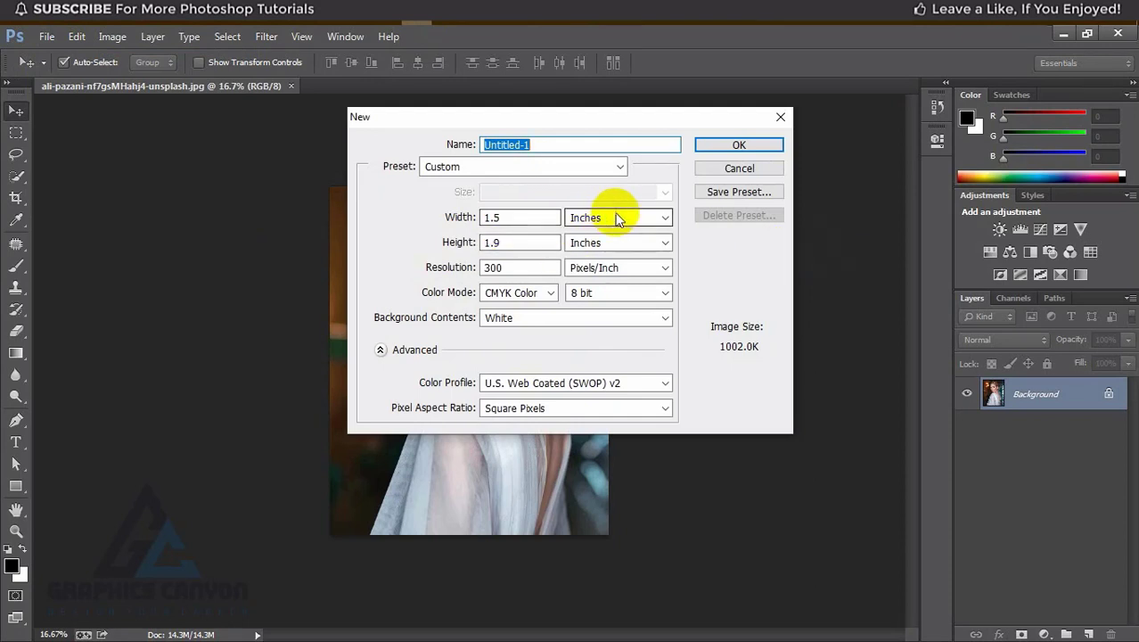
{"action": "left_click_drag", "start_coordinate": [508, 217], "coordinate": [458, 215]}
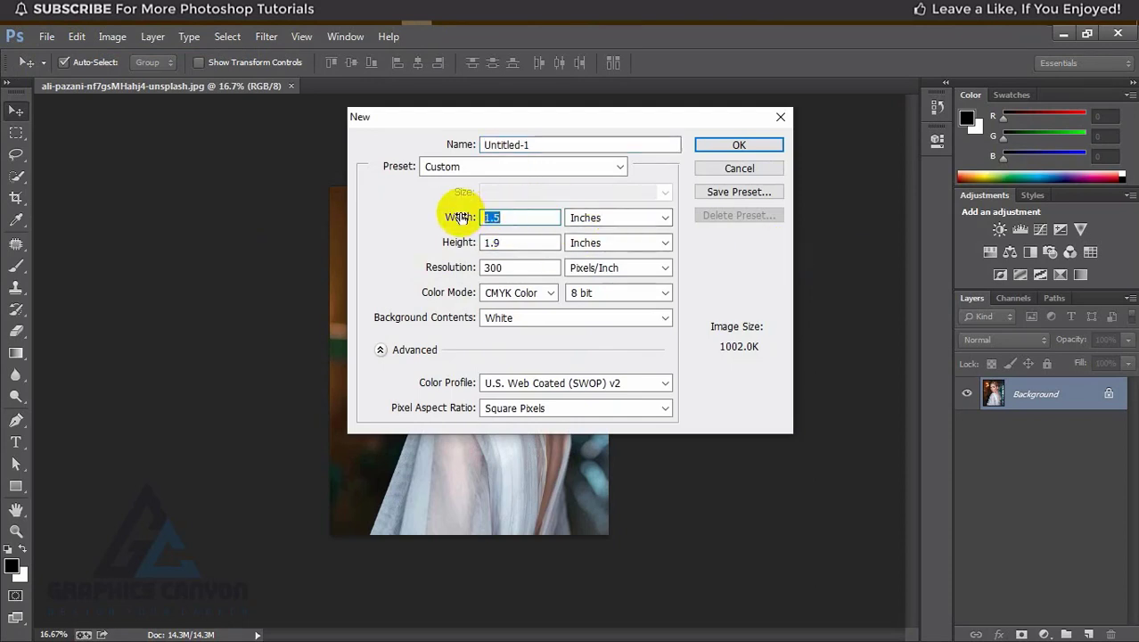
{"action": "type", "text": "10"}
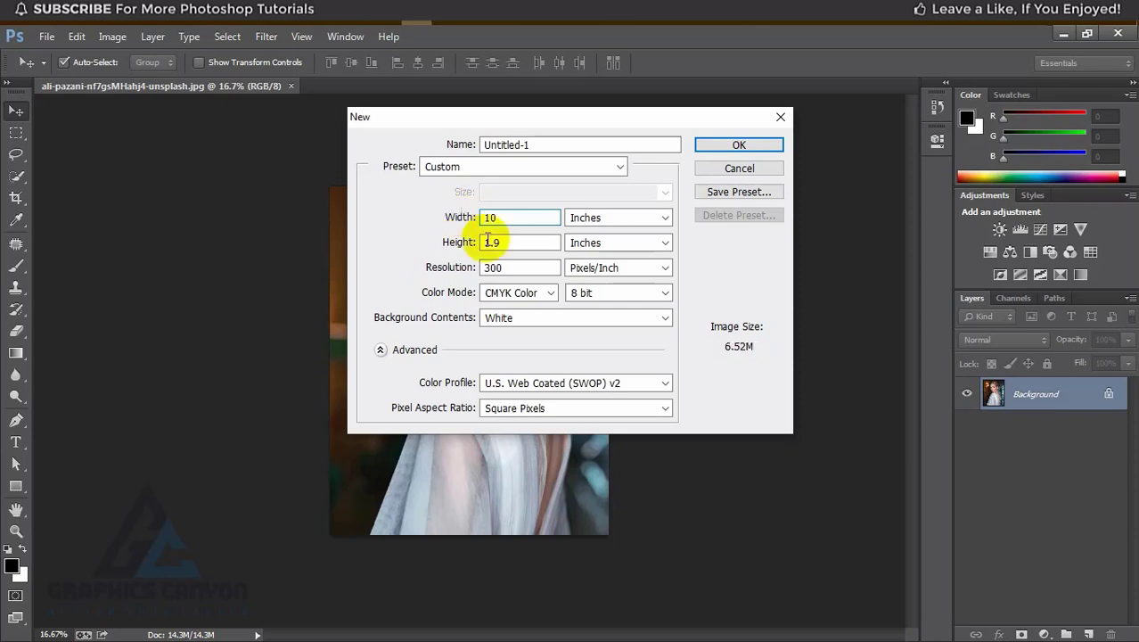
{"action": "left_click_drag", "start_coordinate": [501, 242], "coordinate": [460, 247]}
{"action": "type", "text": "10"}
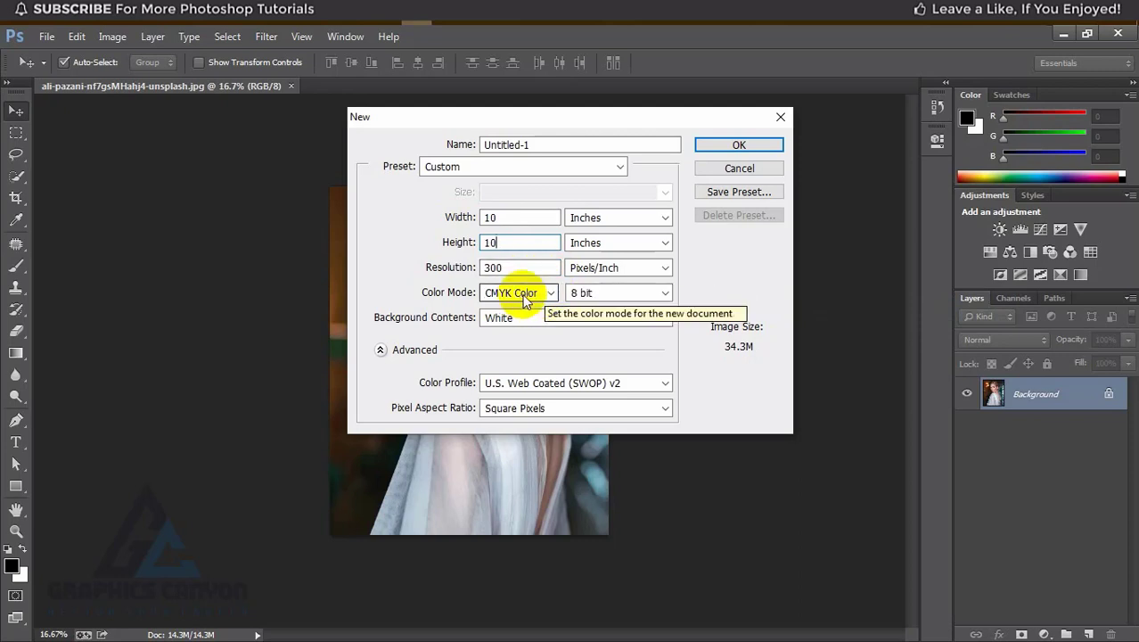
Set the new document's resolution to 300 pixels/inch and create it in CMYK colour with white background contents.
{"action": "left_click", "coordinate": [449, 267]}
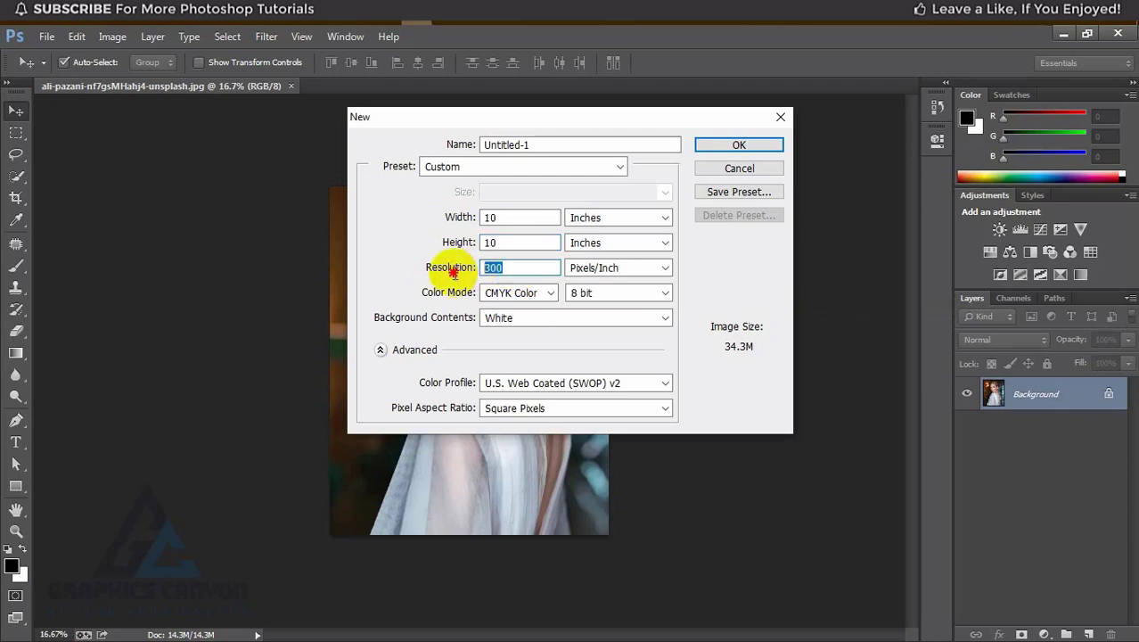
{"action": "type", "text": "150"}
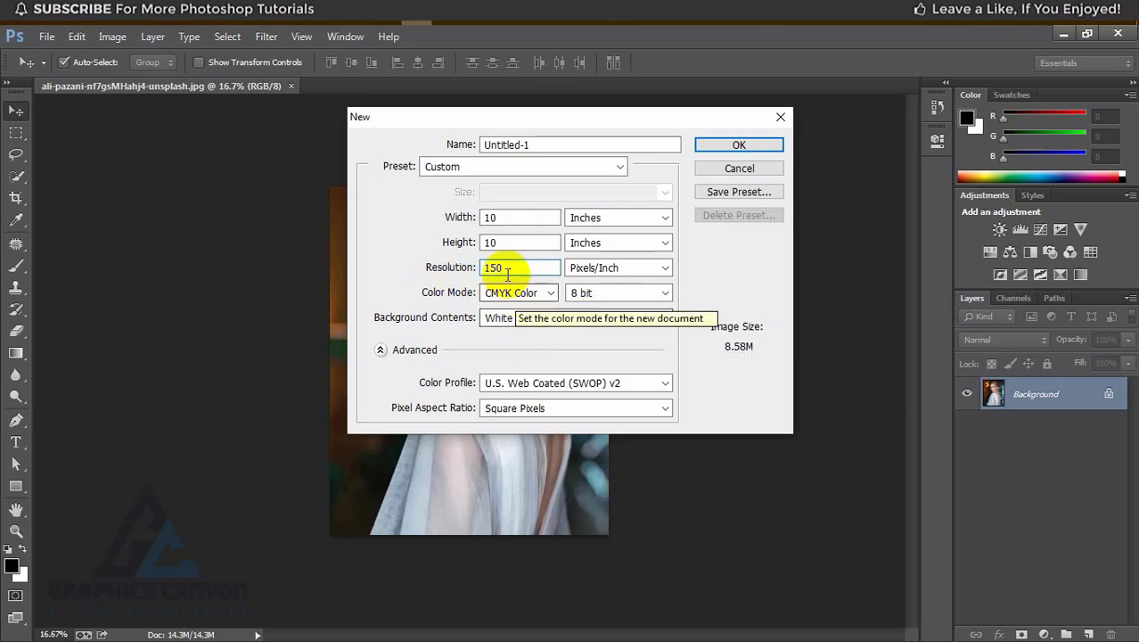
{"action": "left_click", "coordinate": [450, 268]}
{"action": "type", "text": "300"}
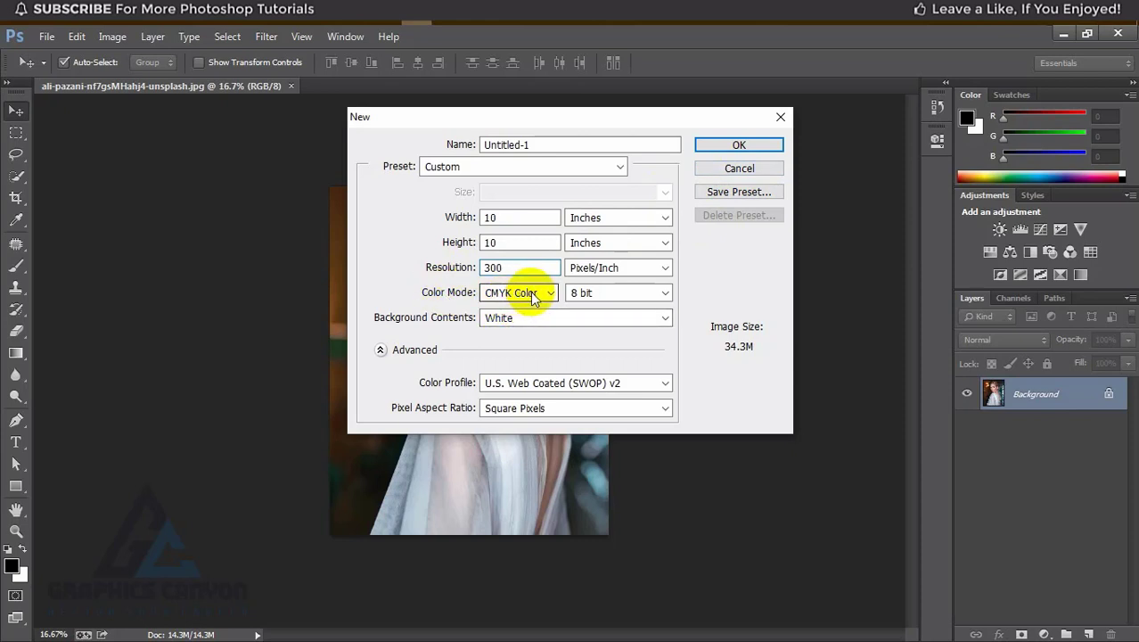
{"action": "left_click", "coordinate": [739, 144]}
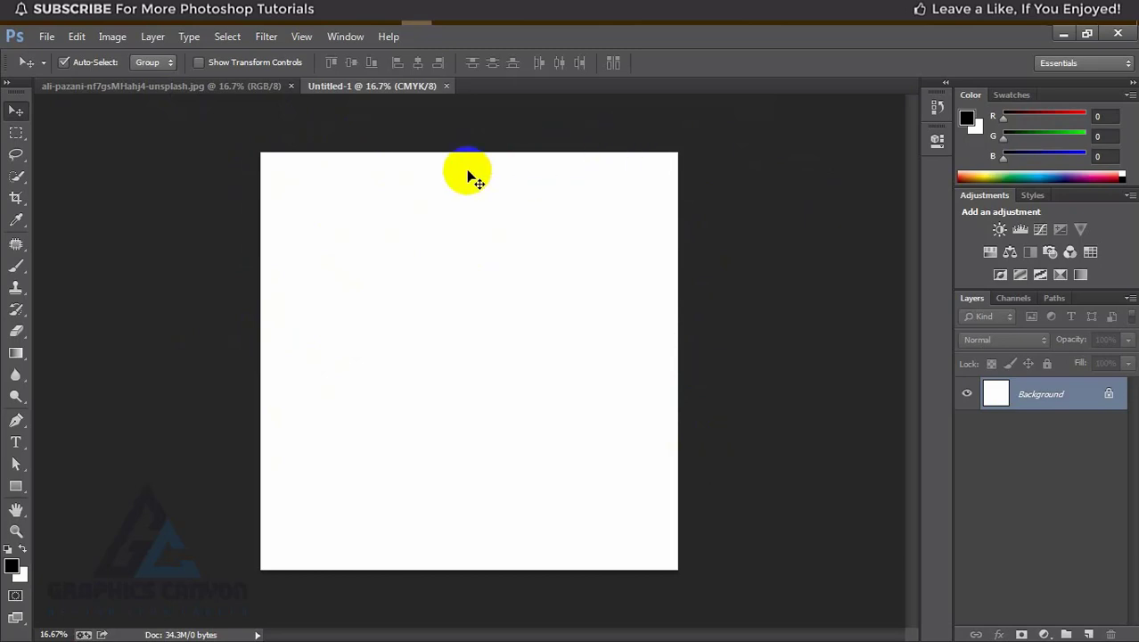
Convert the portrait photo's Background into a regular layer and move the photo into the centre of the Untitled-1 document.
{"action": "left_click", "coordinate": [253, 87]}
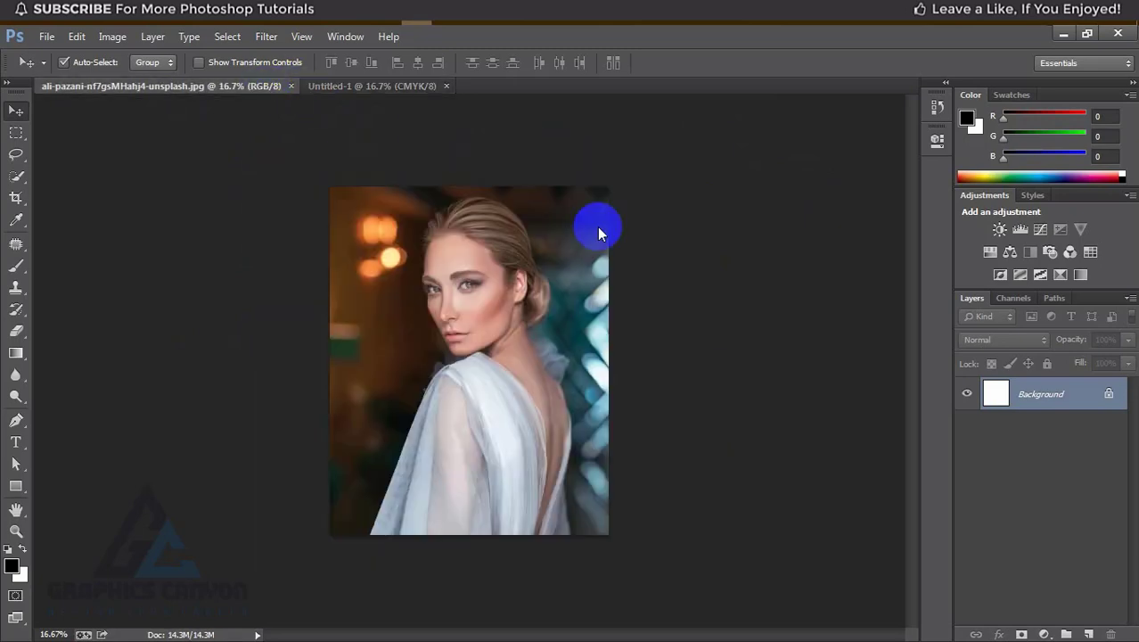
{"action": "double_click", "coordinate": [1050, 396]}
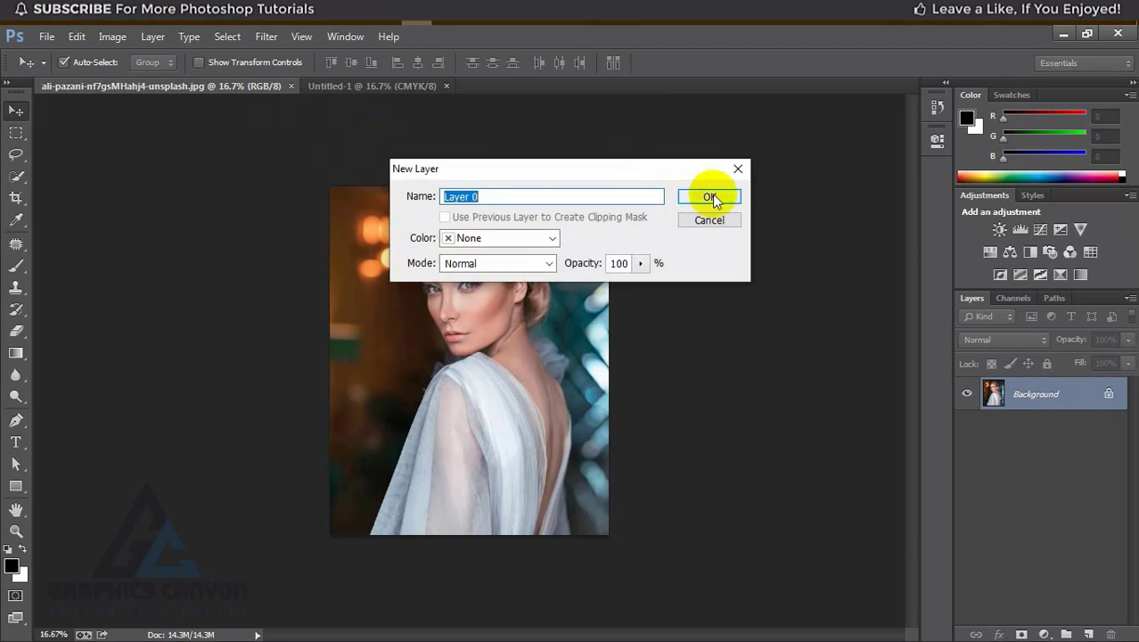
{"action": "left_click", "coordinate": [714, 195]}
{"action": "left_click_drag", "start_coordinate": [350, 283], "coordinate": [459, 331]}
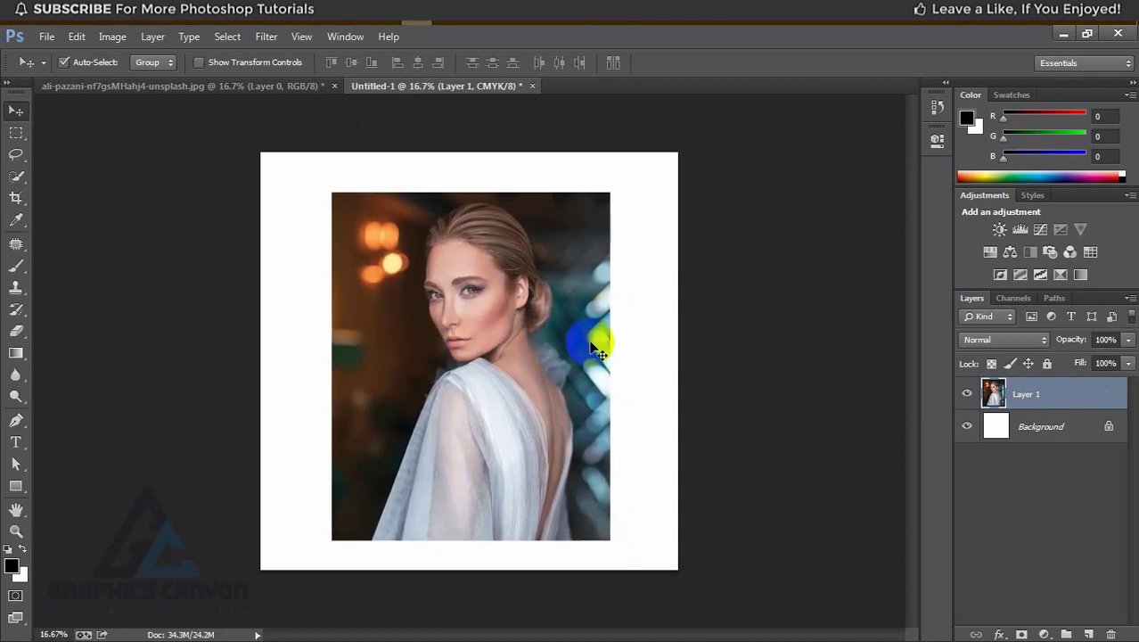
{"action": "key", "text": "ctrl+t"}
{"action": "mouse_move", "coordinate": [611, 190]}
{"action": "left_mouse_down"}
{"action": "mouse_move", "coordinate": [641, 168]}
{"action": "mouse_move", "coordinate": [618, 190]}
{"action": "left_mouse_up"}
{"action": "left_click", "coordinate": [835, 64]}
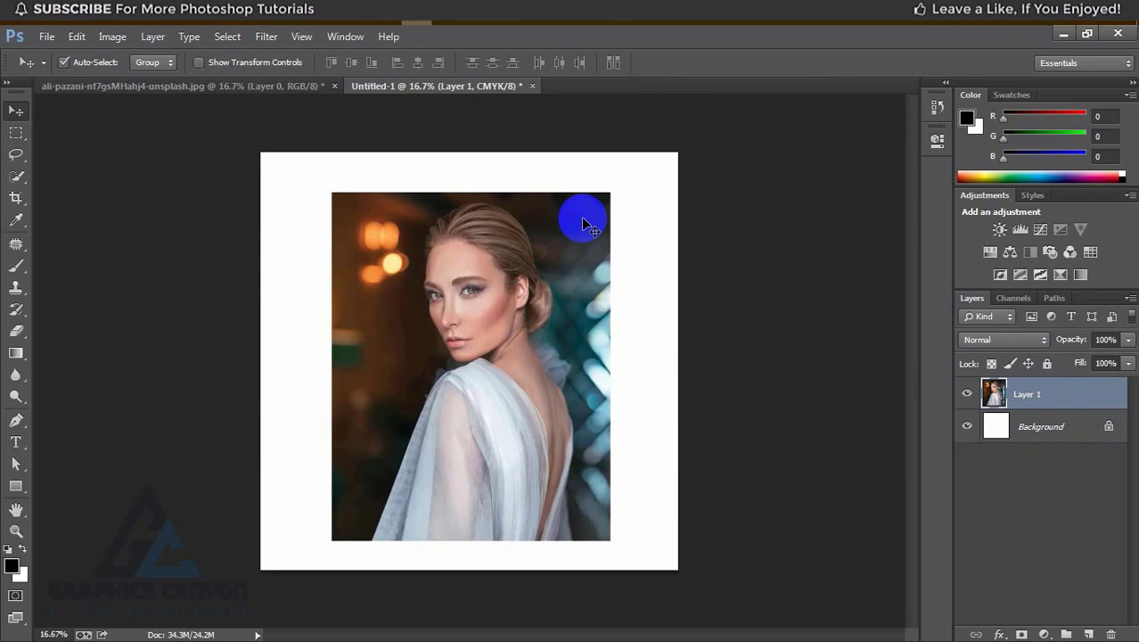
Show the rulers and place guides along all four edges of the 10 × 10 inch canvas.
{"action": "key", "text": "ctrl+r"}
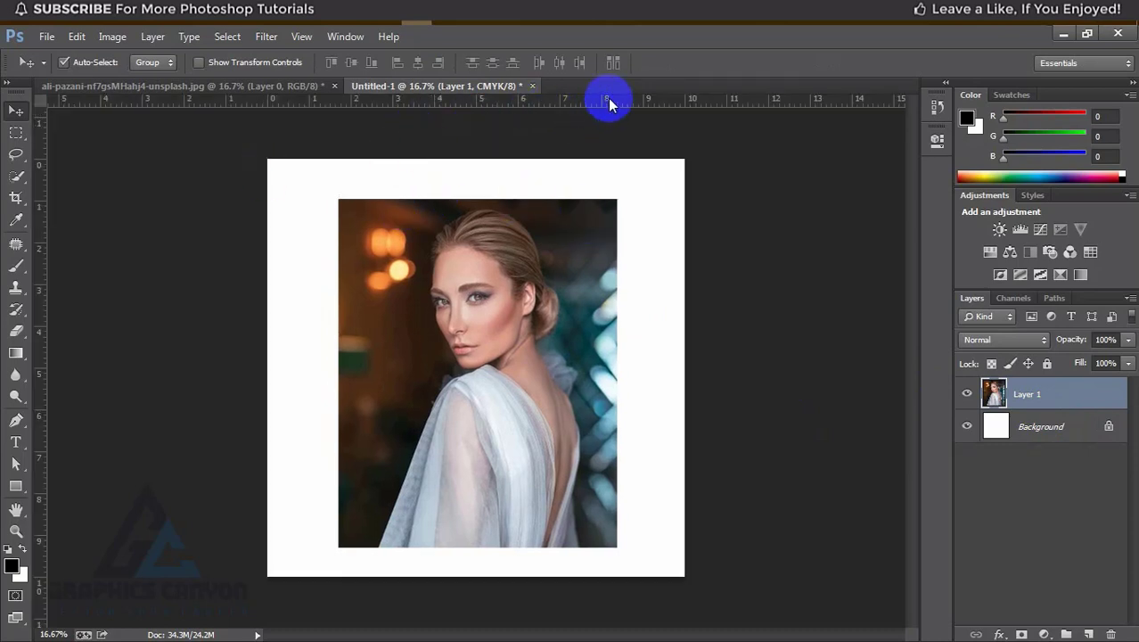
{"action": "left_click_drag", "start_coordinate": [608, 100], "coordinate": [659, 572]}
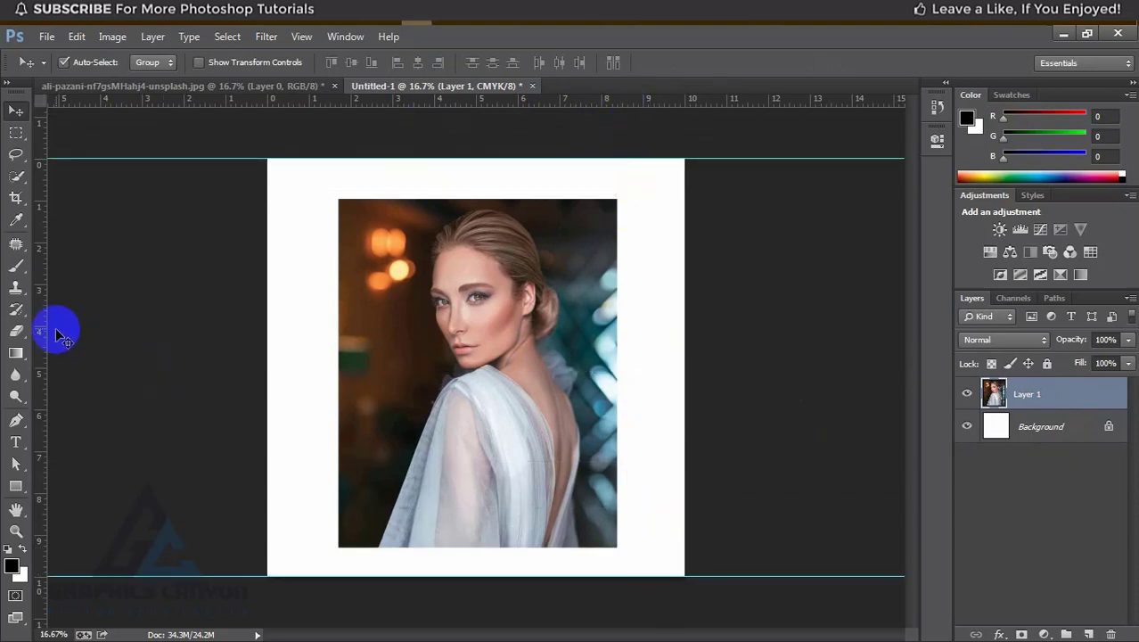
{"action": "left_click_drag", "start_coordinate": [40, 325], "coordinate": [267, 356]}
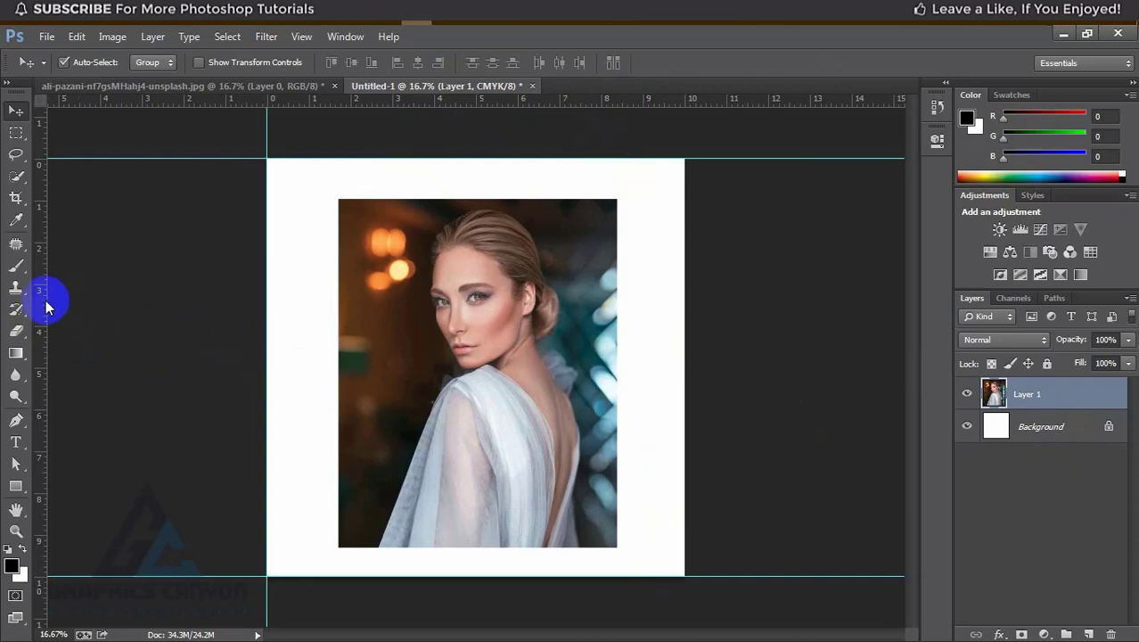
{"action": "left_click_drag", "start_coordinate": [40, 297], "coordinate": [684, 383]}
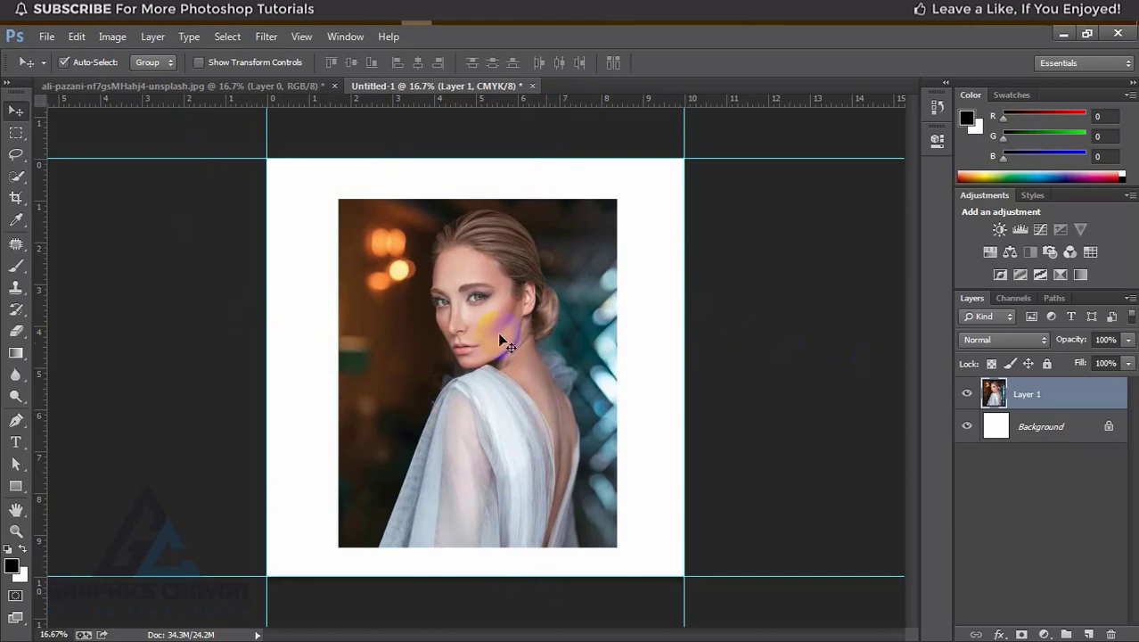
Enlarge the canvas relatively by 2 inches in width and 2 inches in height, anchored at the centre.
{"action": "left_click", "coordinate": [111, 37]}
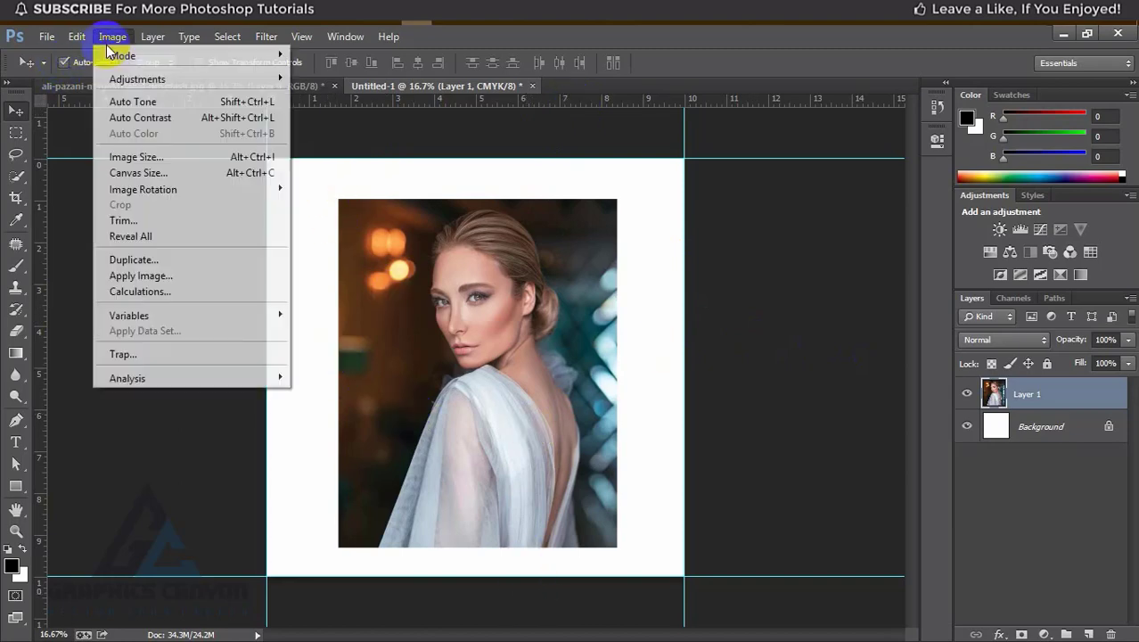
{"action": "left_click", "coordinate": [407, 107]}
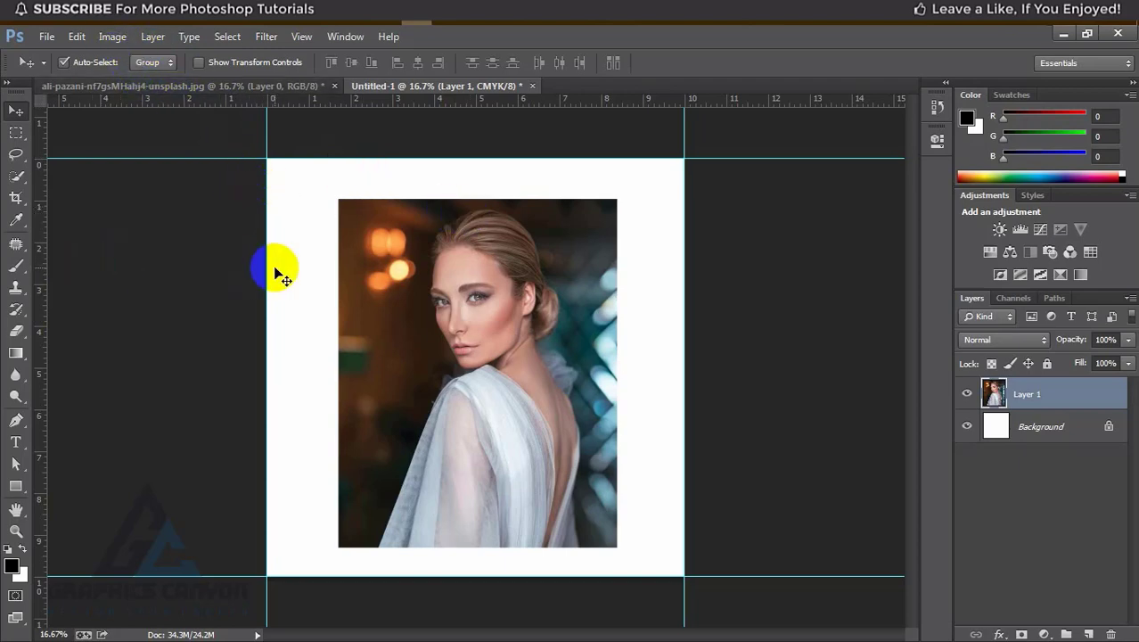
{"action": "left_click", "coordinate": [114, 38]}
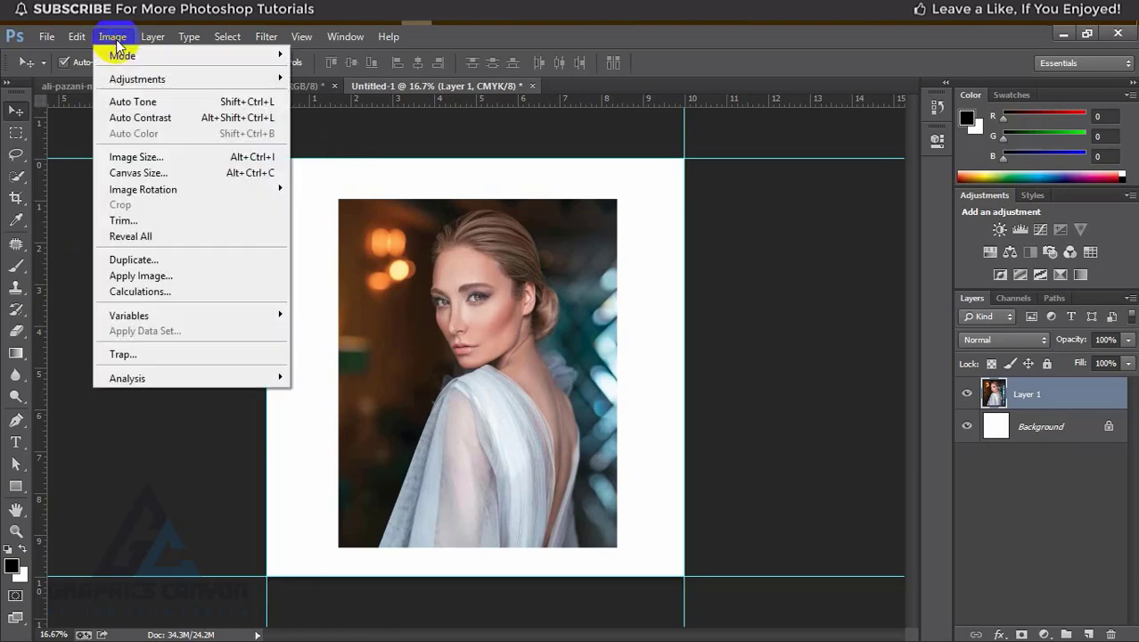
{"action": "left_click", "coordinate": [182, 177]}
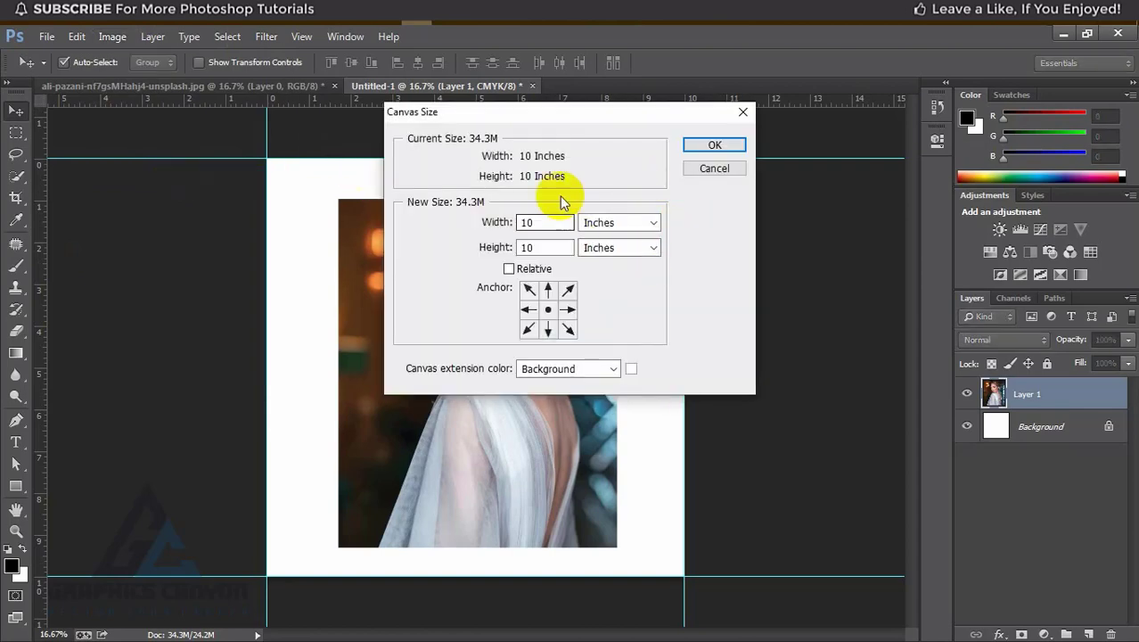
{"action": "left_click_drag", "start_coordinate": [596, 124], "coordinate": [753, 145]}
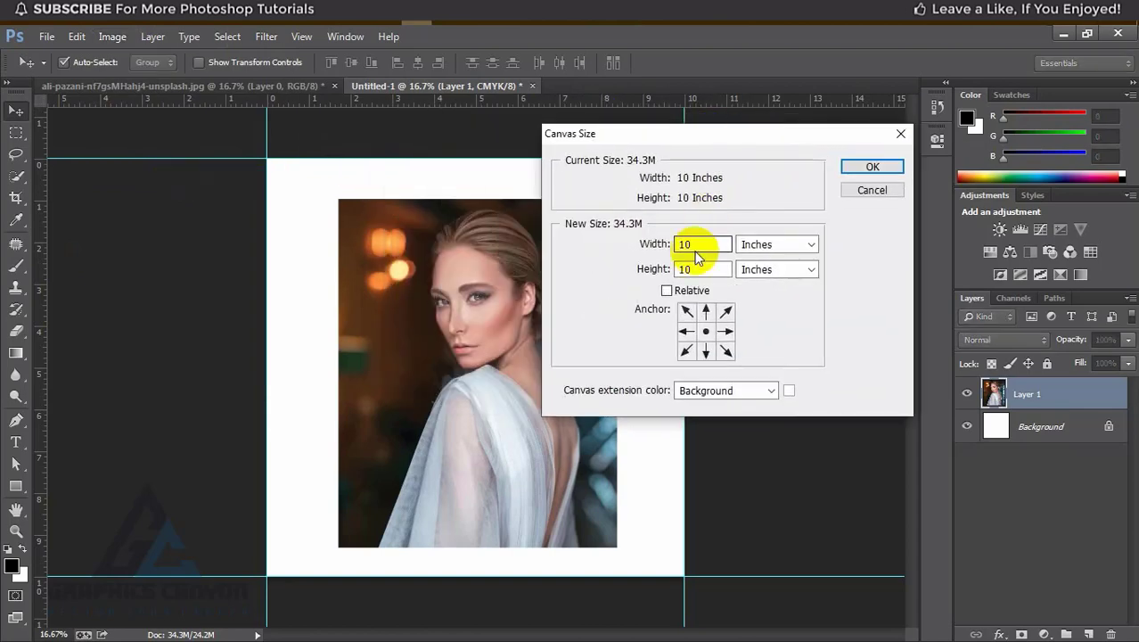
{"action": "left_click", "coordinate": [666, 291]}
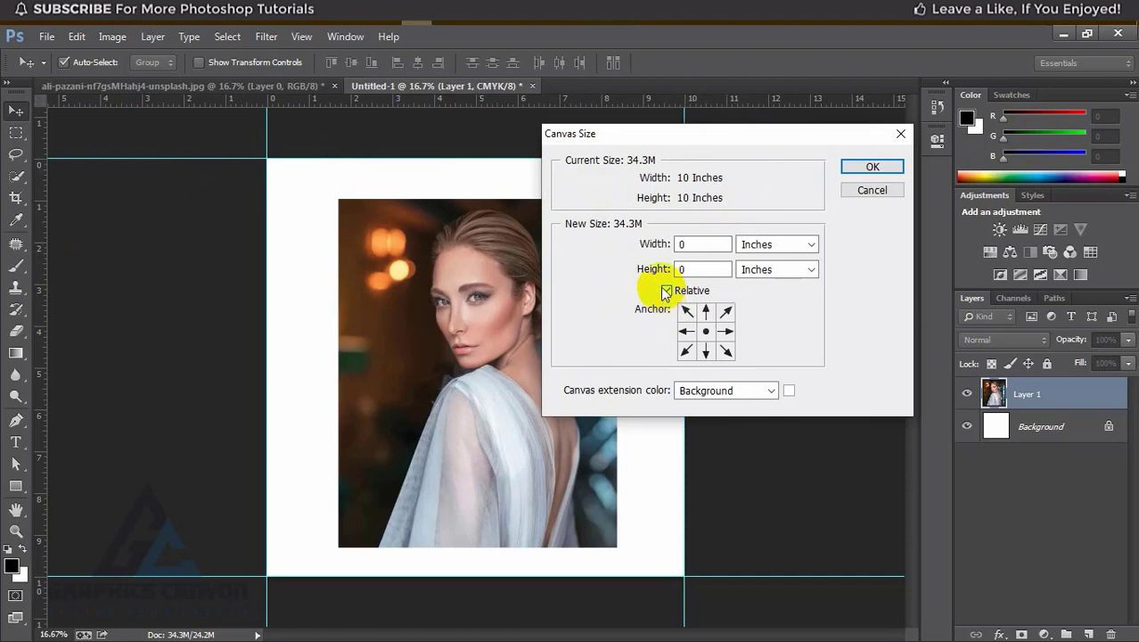
{"action": "double_click", "coordinate": [690, 245]}
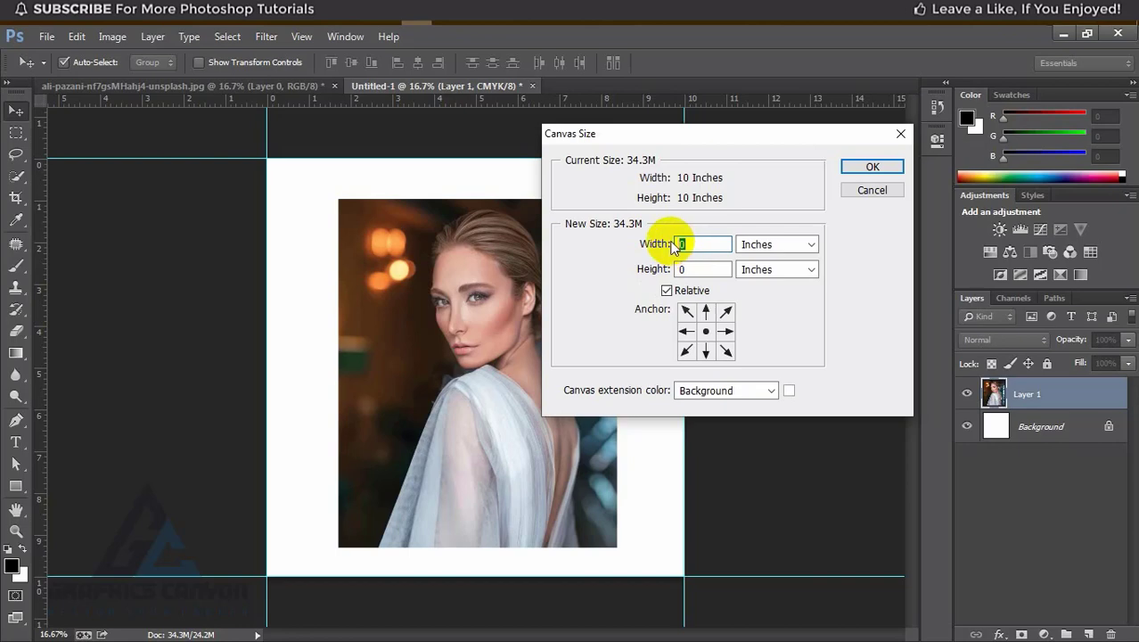
{"action": "type", "text": "2"}
{"action": "double_click", "coordinate": [690, 268]}
{"action": "type", "text": "2"}
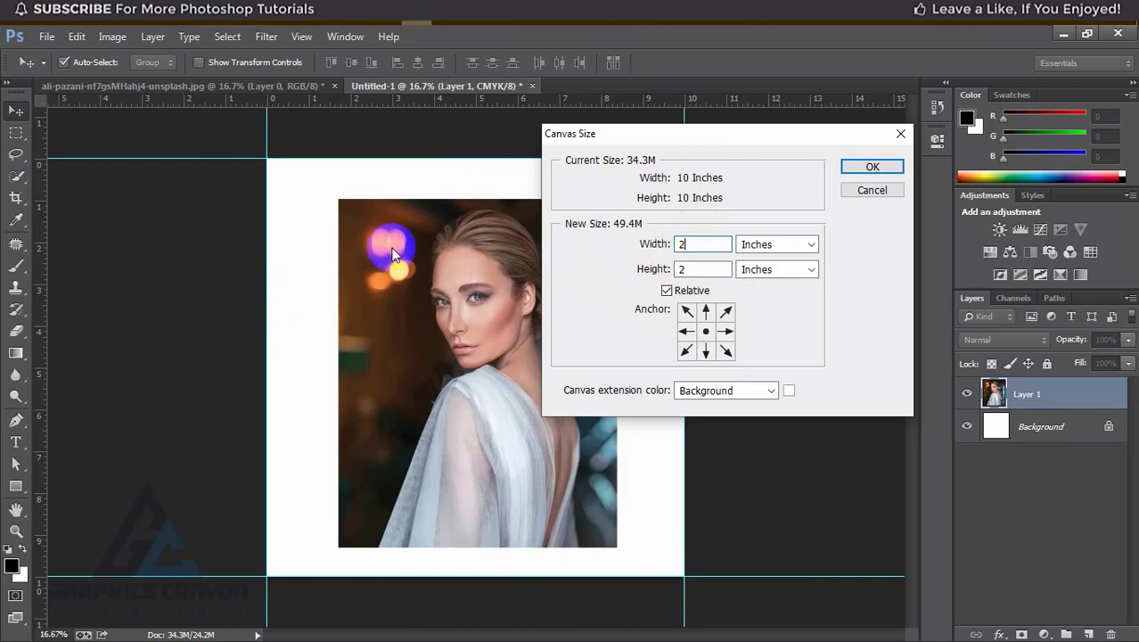
{"action": "left_click", "coordinate": [680, 243]}
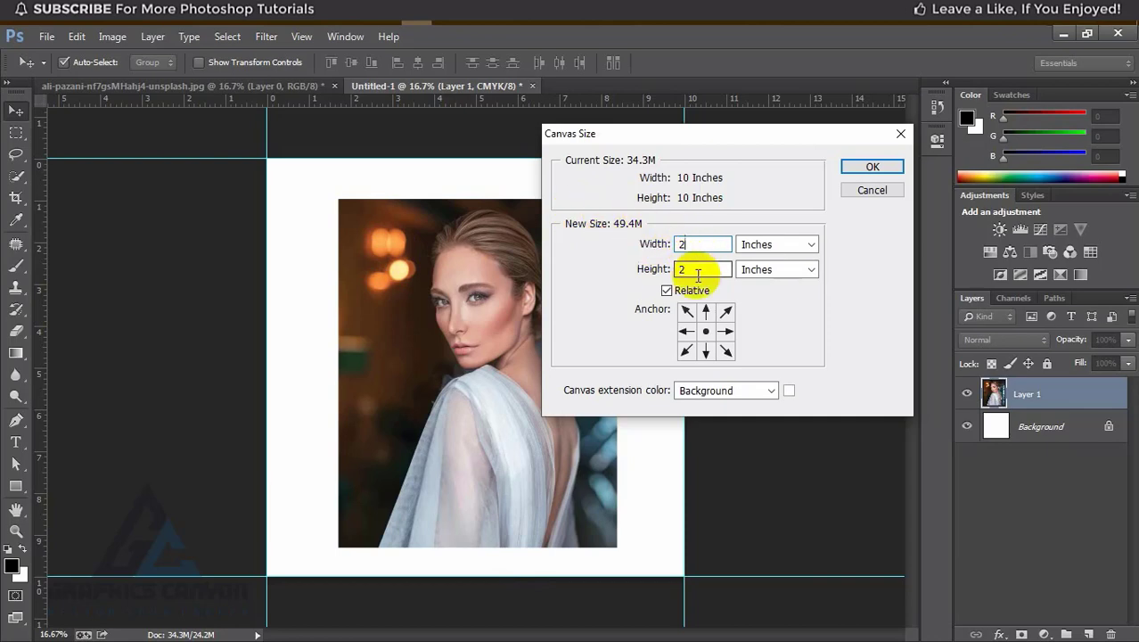
{"action": "left_click", "coordinate": [874, 167]}
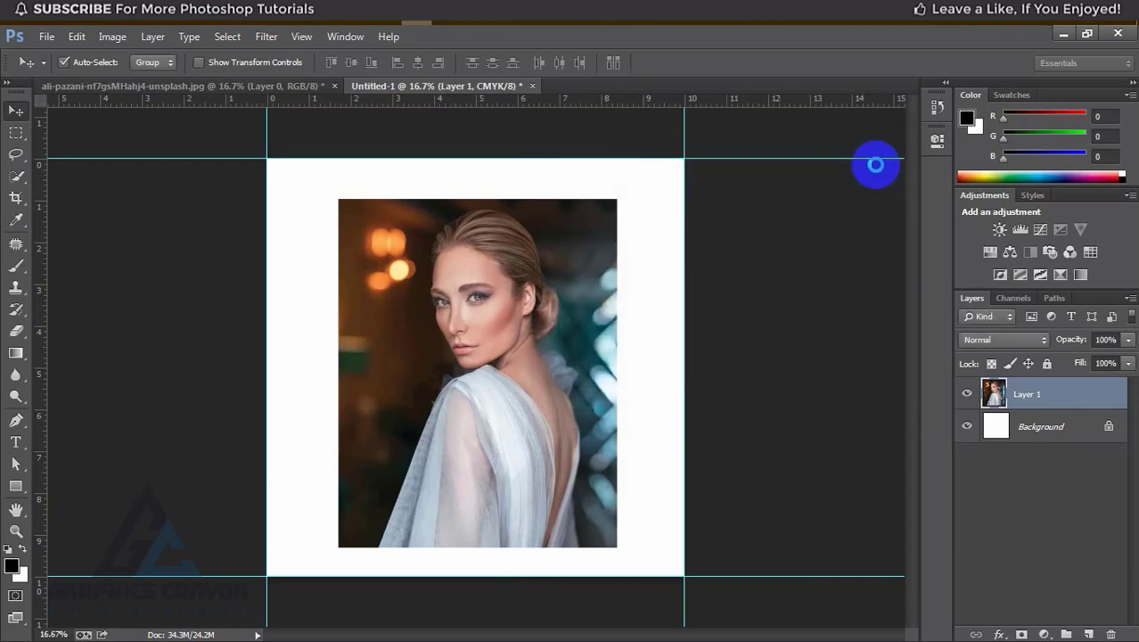
Place guides along all four outer edges of the enlarged canvas.
{"action": "key", "text": "ctrl+minus"}
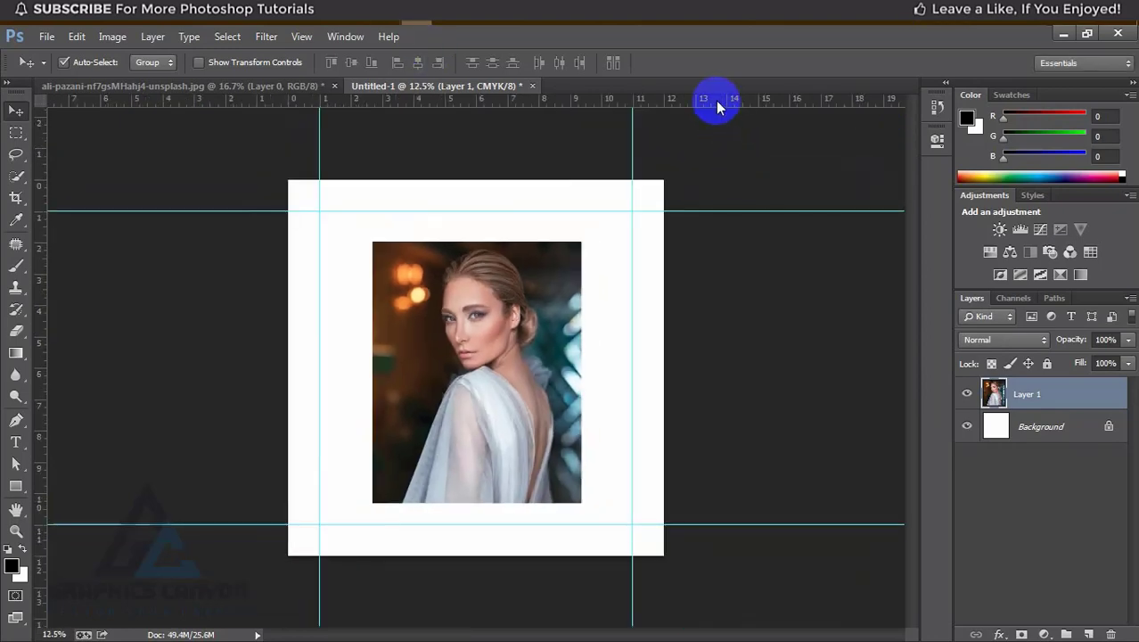
{"action": "left_click_drag", "start_coordinate": [717, 103], "coordinate": [700, 554]}
{"action": "left_click_drag", "start_coordinate": [39, 308], "coordinate": [663, 407]}
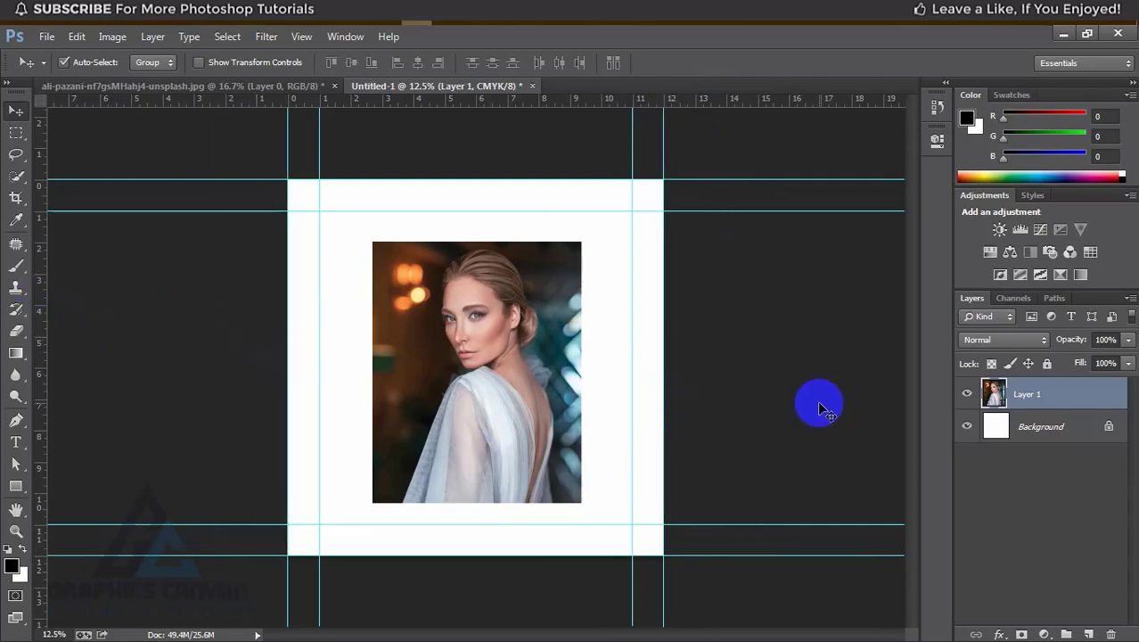
Select the entire enlarged canvas with the Rectangular Marquee tool in new selection mode.
{"action": "left_click", "coordinate": [15, 133]}
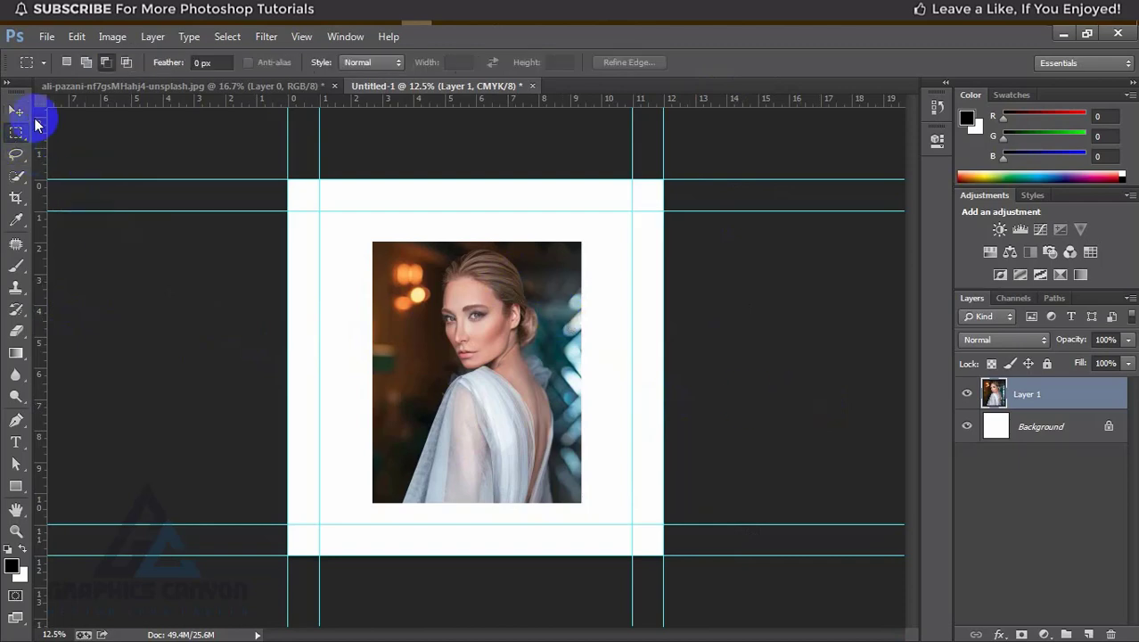
{"action": "left_click_drag", "start_coordinate": [12, 138], "coordinate": [80, 135]}
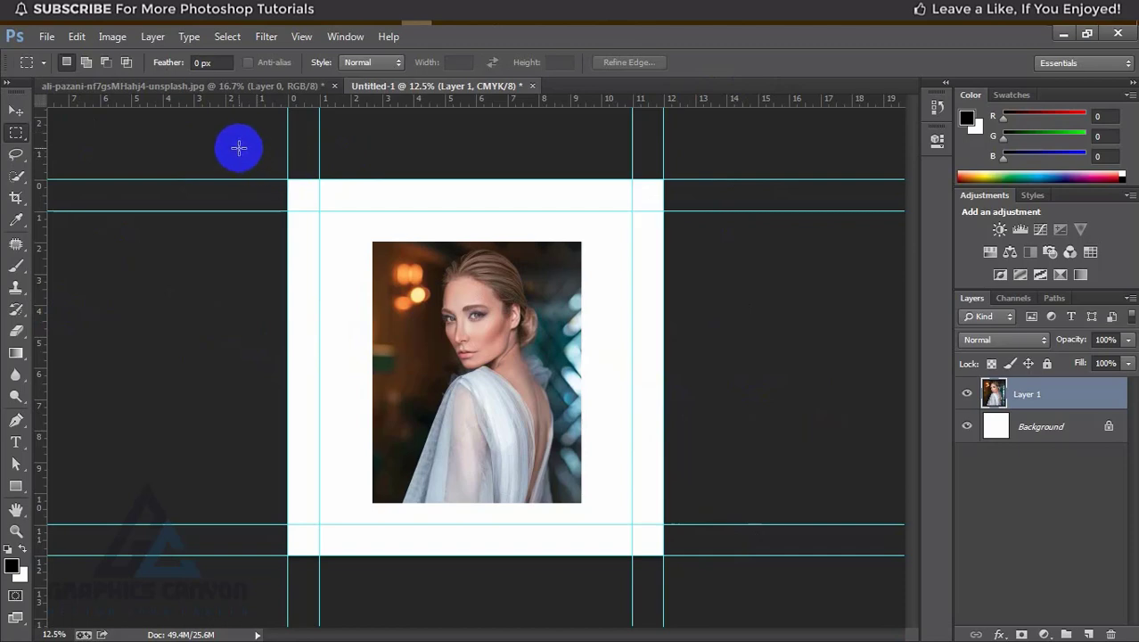
{"action": "left_click_drag", "start_coordinate": [230, 144], "coordinate": [791, 597]}
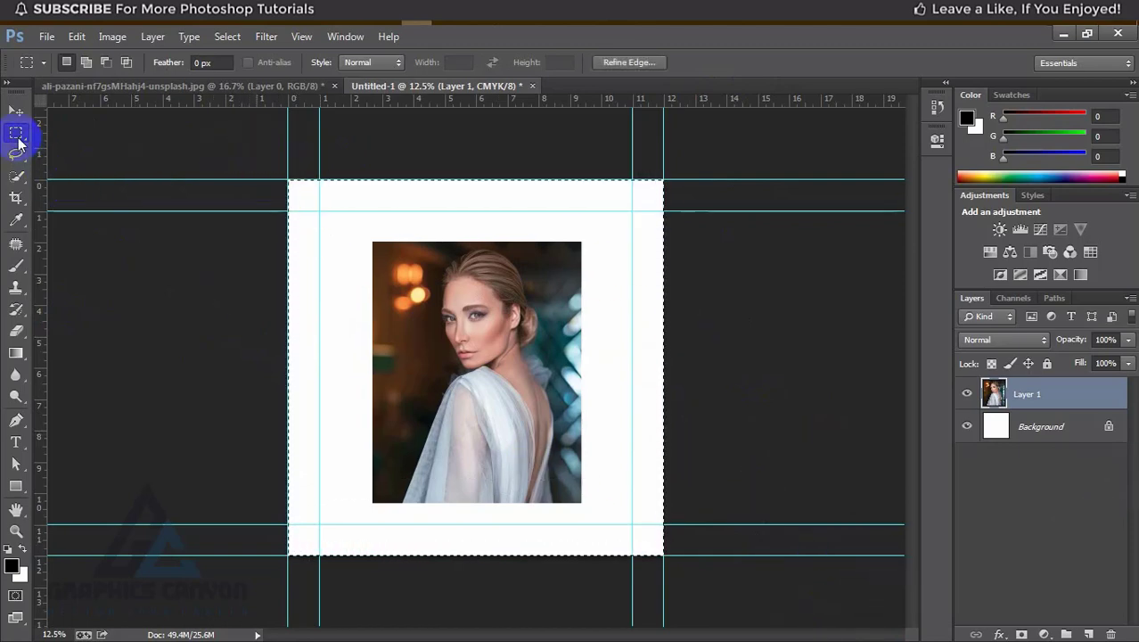
{"action": "left_click", "coordinate": [106, 63]}
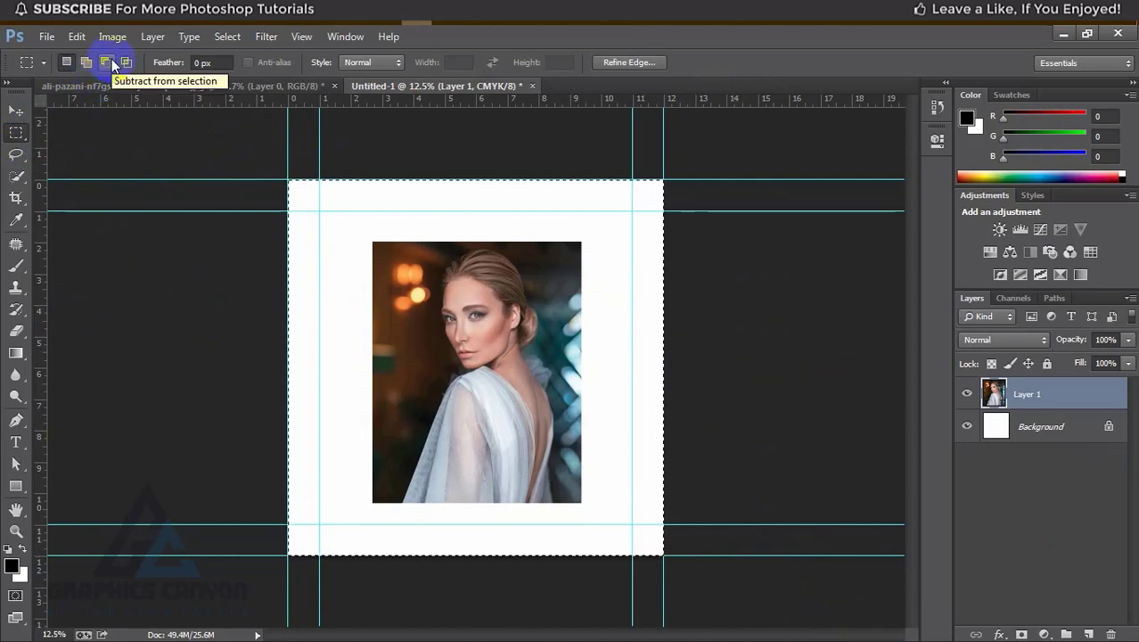
{"action": "left_click", "coordinate": [67, 62]}
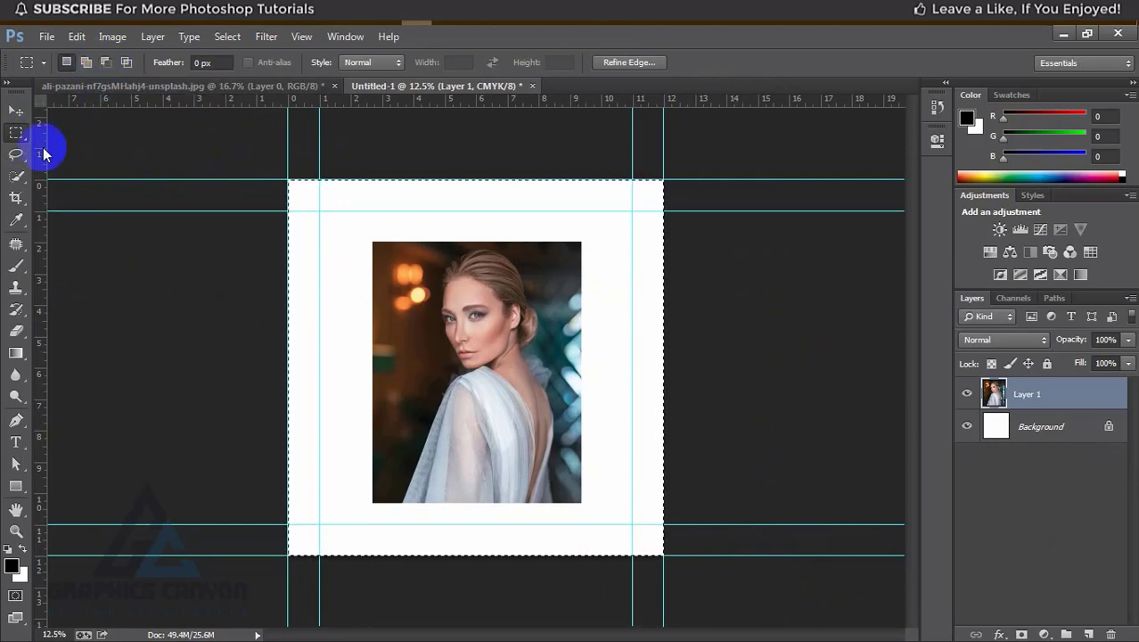
Subtract the inner 10 × 10 inch square from the canvas selection and add a new layer for the border.
{"action": "left_click", "coordinate": [16, 133]}
{"action": "left_click", "coordinate": [66, 133]}
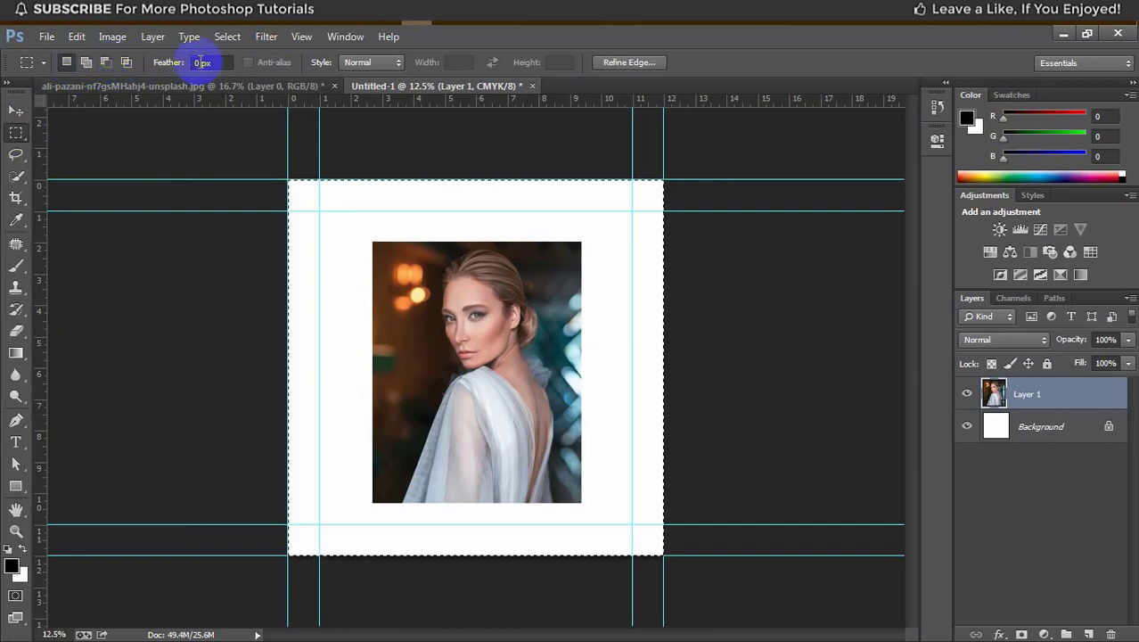
{"action": "left_click", "coordinate": [105, 64]}
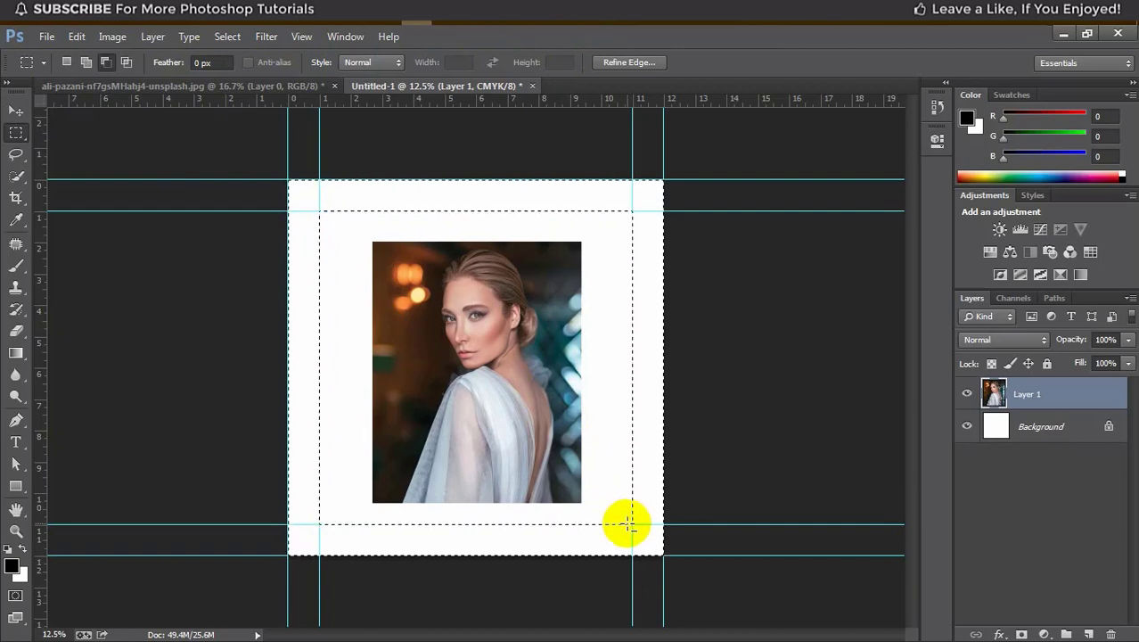
{"action": "left_click", "coordinate": [1088, 634]}
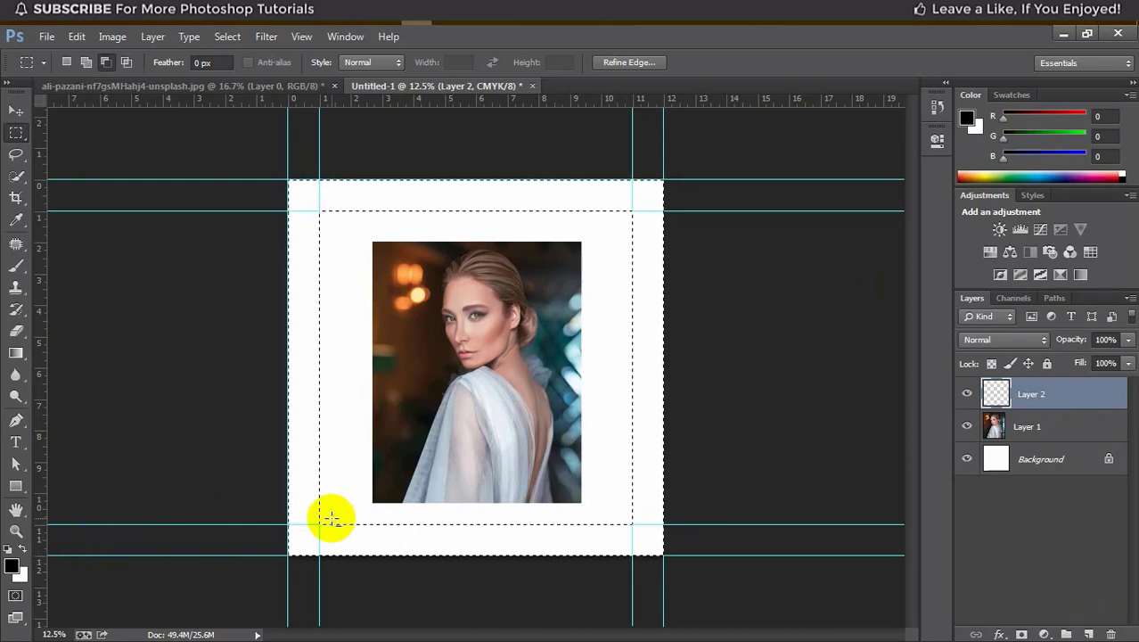
Try magenta #c407cb as the foreground colour and set it back to black.
{"action": "left_click", "coordinate": [11, 565]}
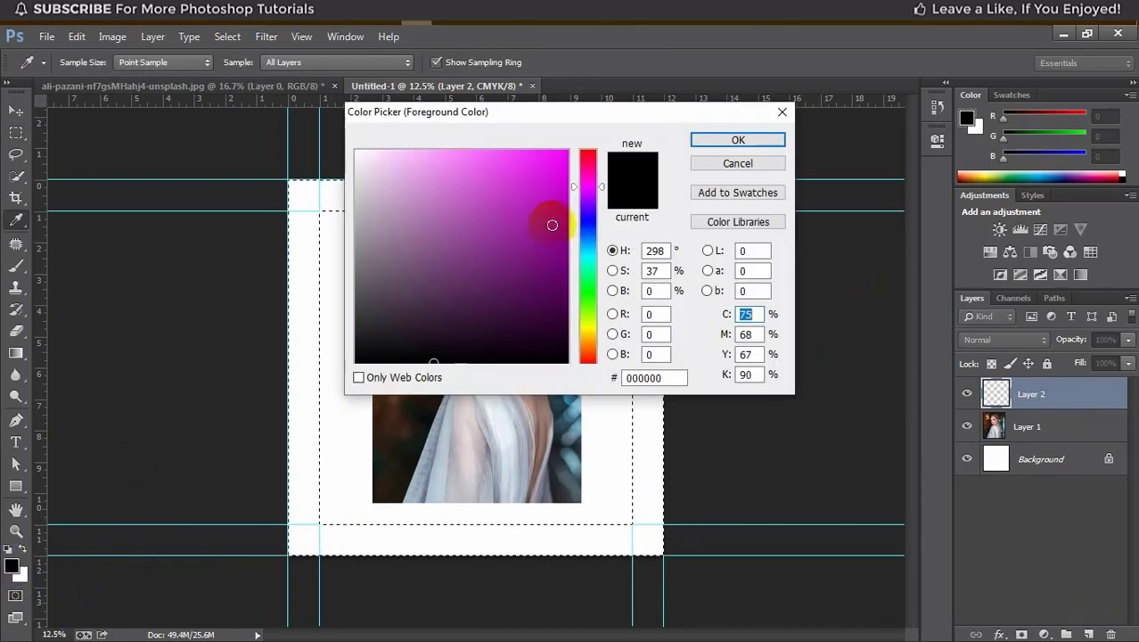
{"action": "left_click", "coordinate": [755, 136]}
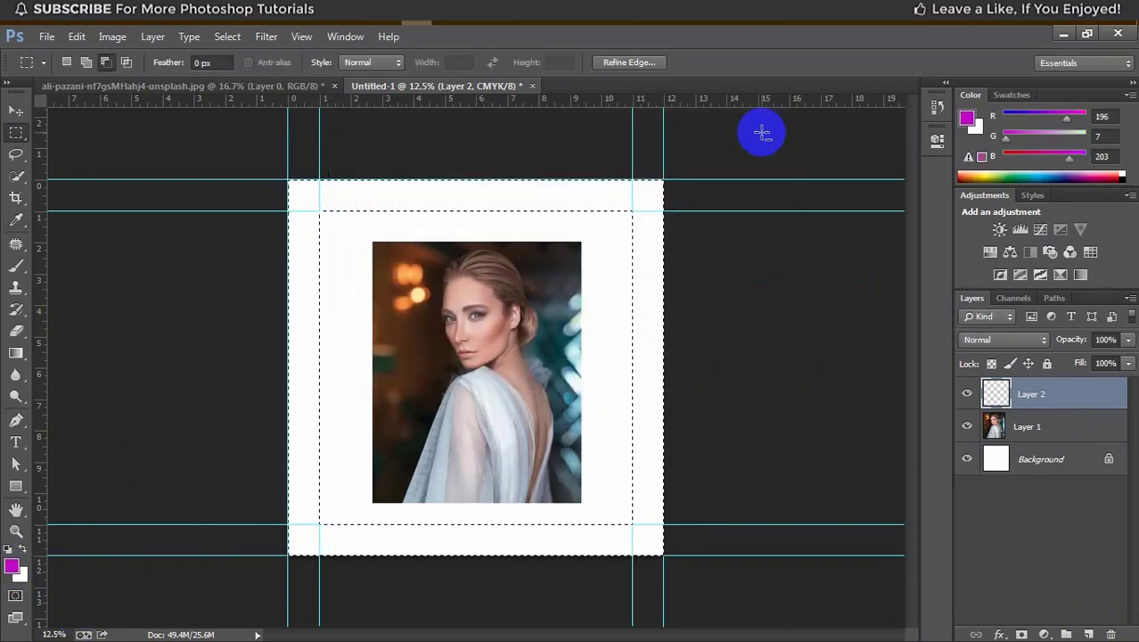
{"action": "left_click", "coordinate": [13, 571]}
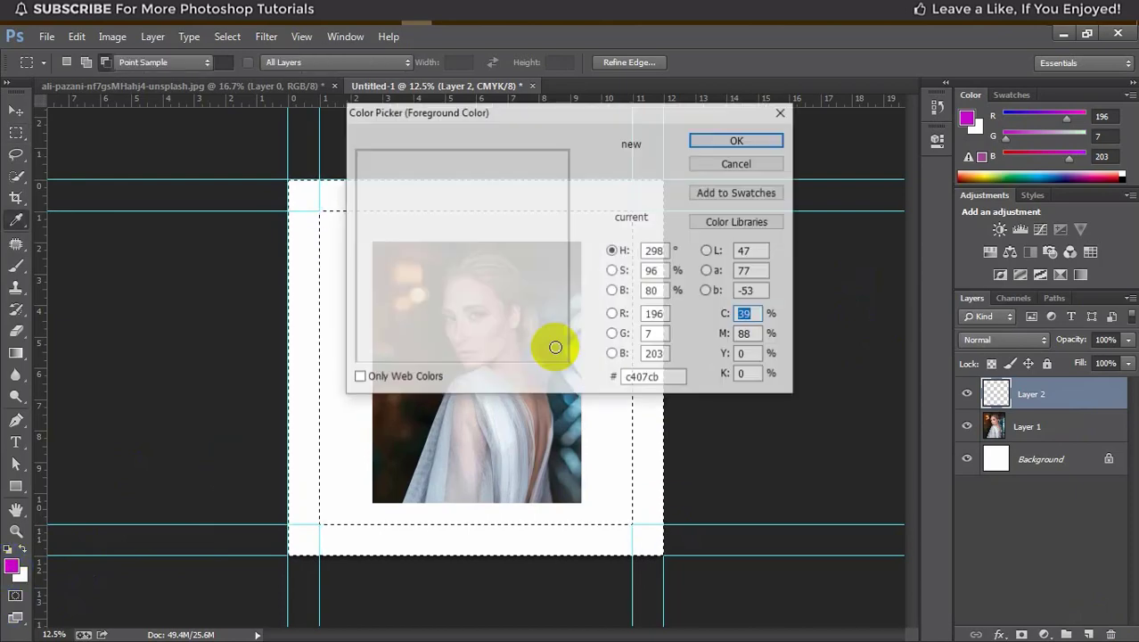
{"action": "left_click", "coordinate": [540, 362]}
{"action": "left_click", "coordinate": [732, 140]}
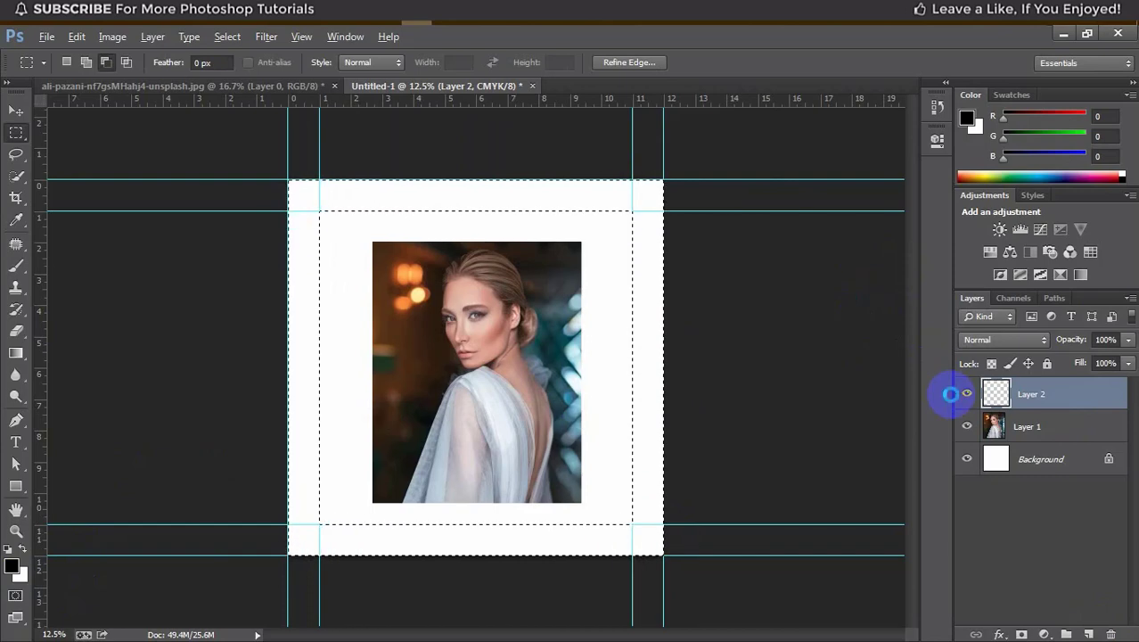
Fill the border selection with black on the new layer and hide the rulers, guides and selection outline.
{"action": "key", "text": "alt+BackSpace"}
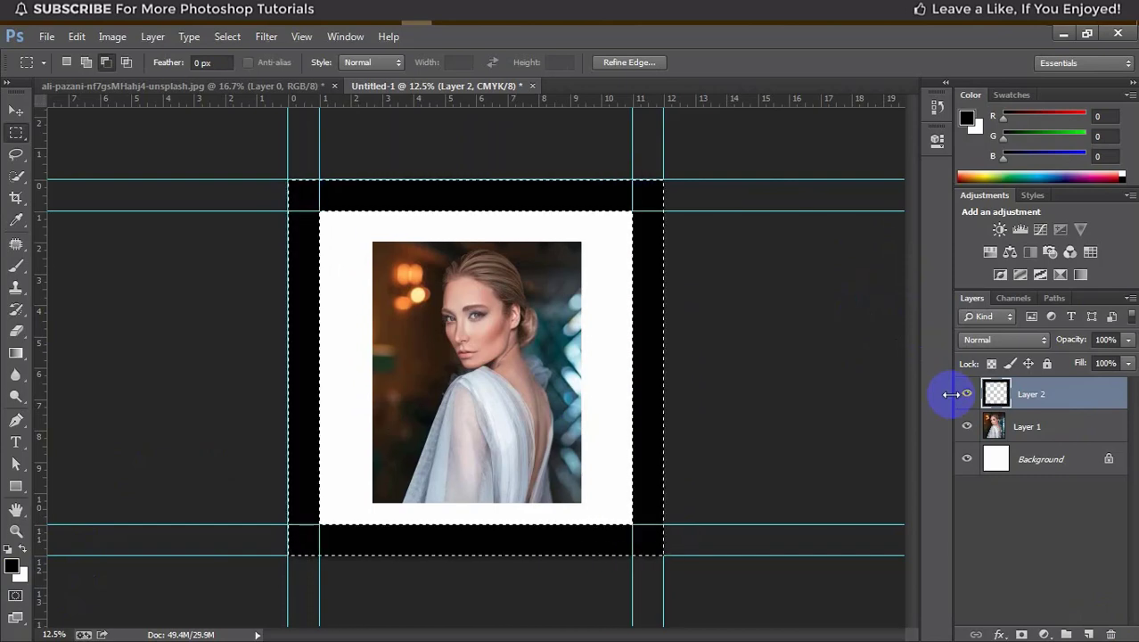
{"action": "key", "text": "ctrl+r"}
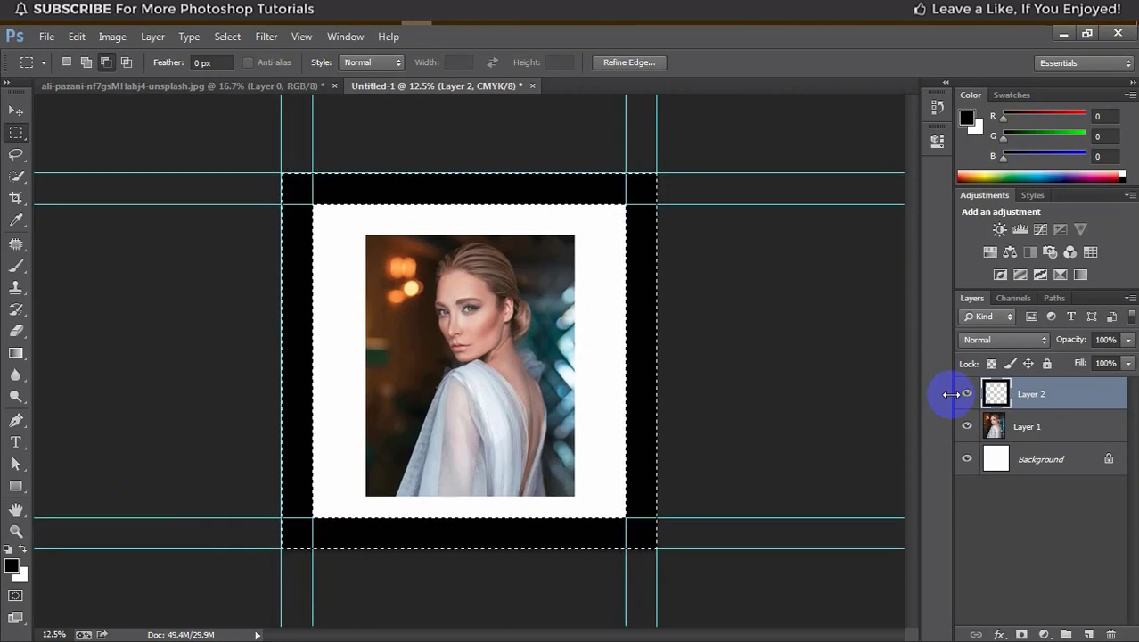
{"action": "key", "text": "ctrl+h"}
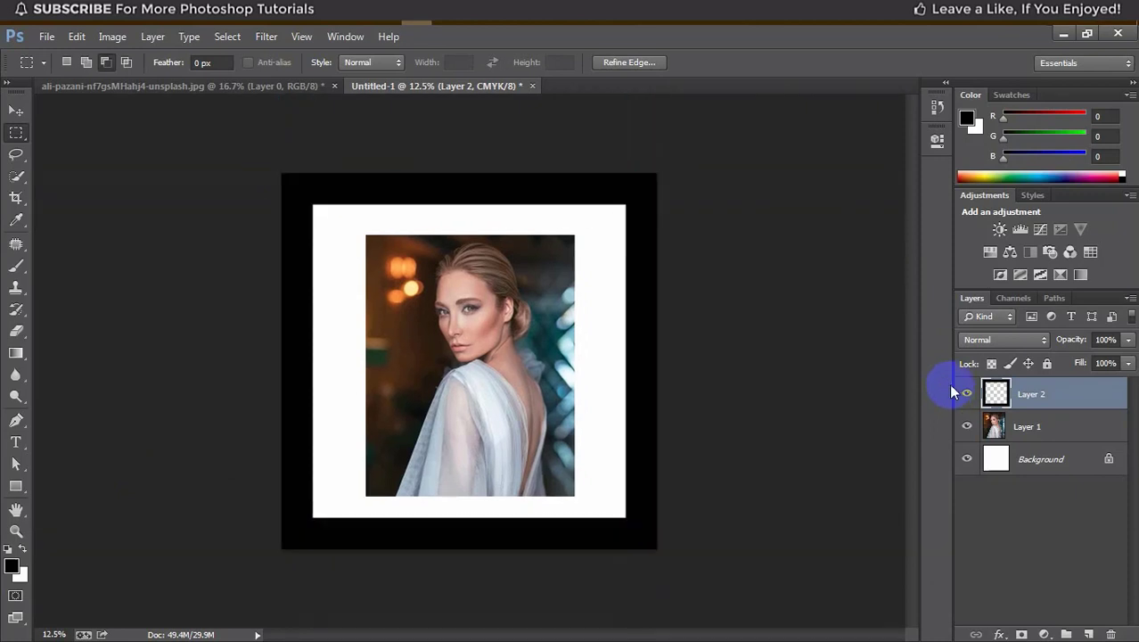
Show the rulers and enlarge the portrait photo to about 154%, positioning it to fill the opening of the black frame.
{"action": "left_click", "coordinate": [16, 110]}
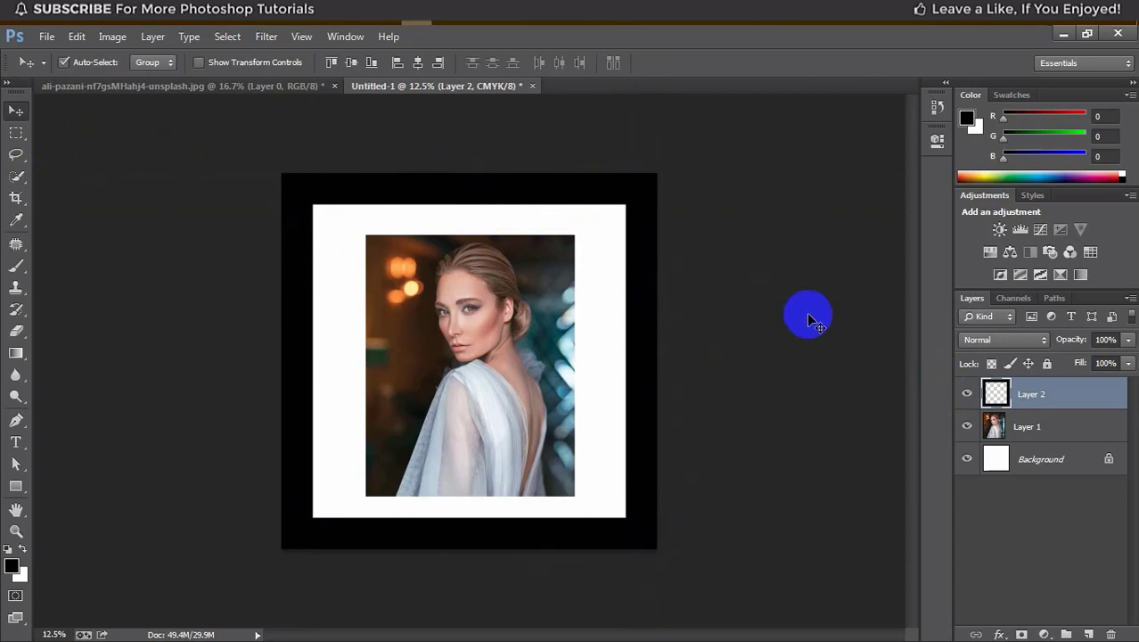
{"action": "key", "text": "ctrl+r"}
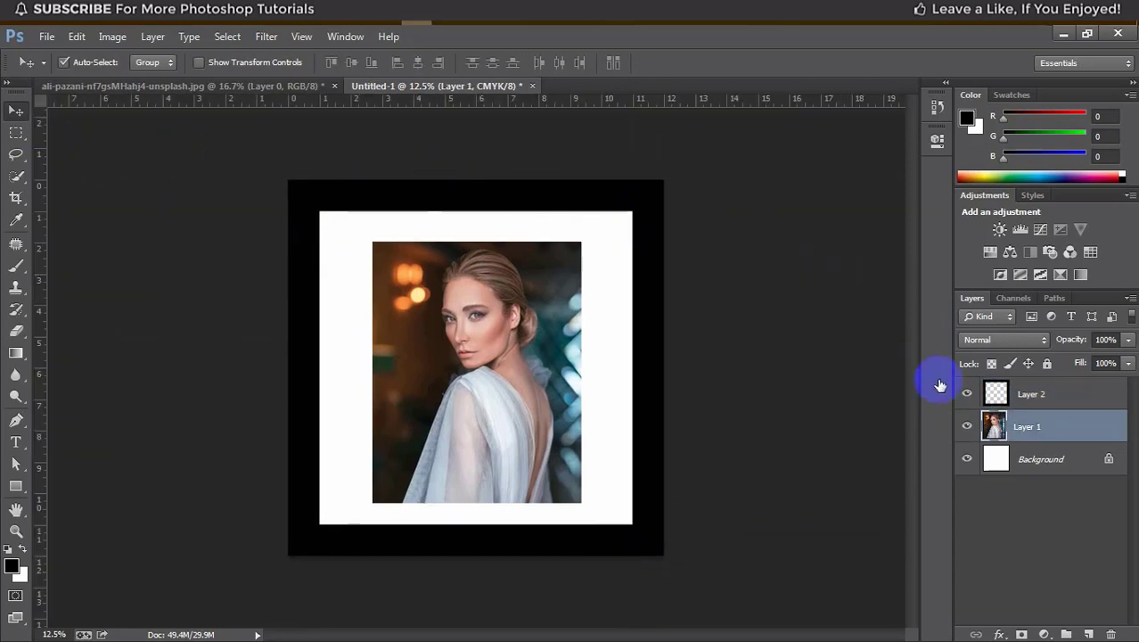
{"action": "left_click", "coordinate": [1041, 429]}
{"action": "left_click", "coordinate": [1034, 429]}
{"action": "key", "text": "ctrl+t"}
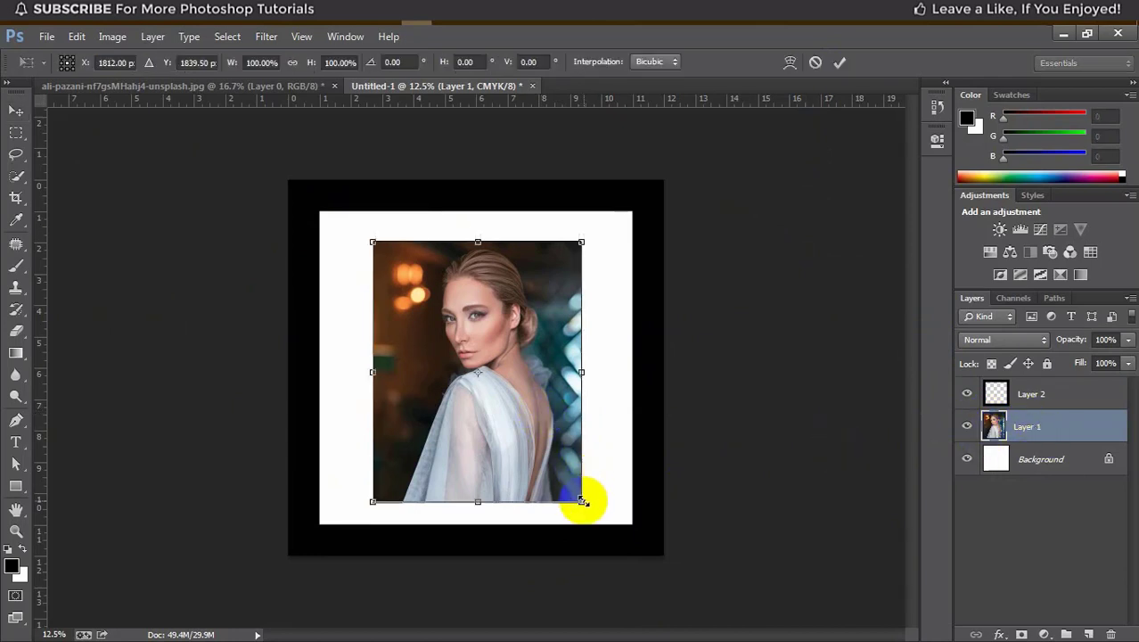
{"action": "left_click_drag", "start_coordinate": [581, 502], "coordinate": [655, 558]}
{"action": "left_click_drag", "start_coordinate": [511, 319], "coordinate": [515, 374]}
{"action": "left_click_drag", "start_coordinate": [592, 278], "coordinate": [572, 292]}
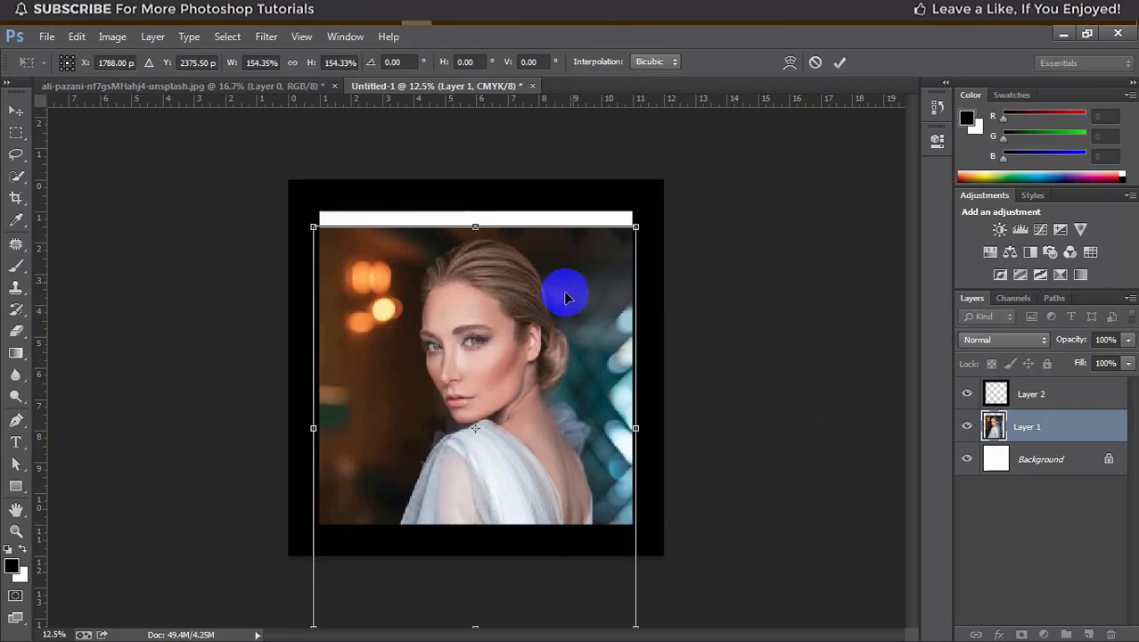
{"action": "left_click", "coordinate": [836, 63]}
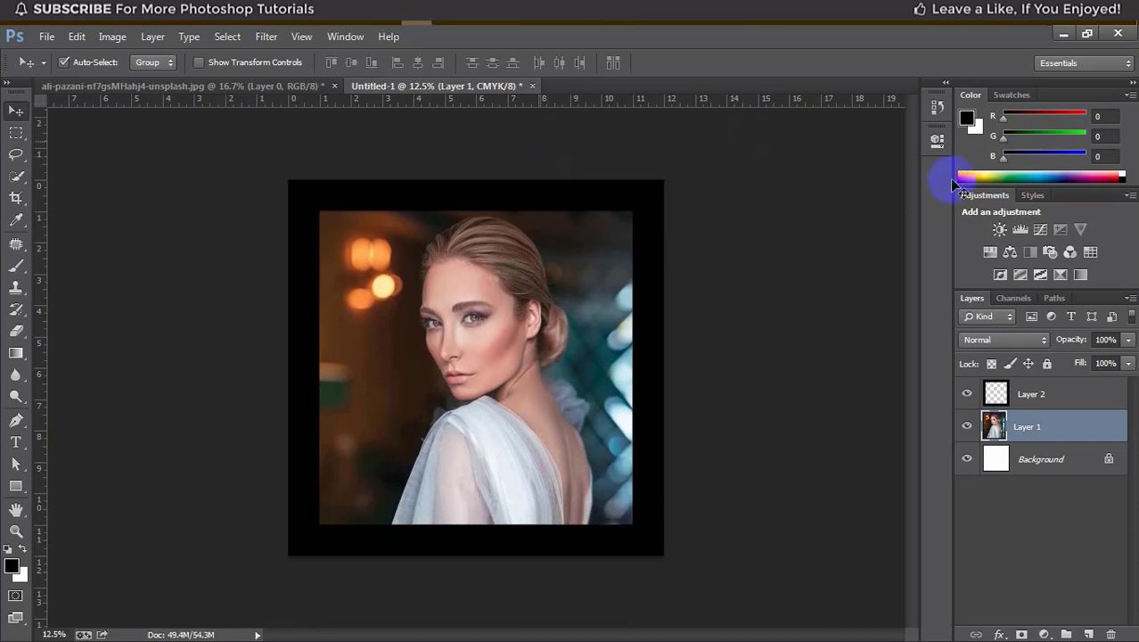
Turn the frame layer off and on to compare the portrait with and without the black frame.
{"action": "left_click", "coordinate": [1055, 393]}
{"action": "left_click", "coordinate": [967, 394]}
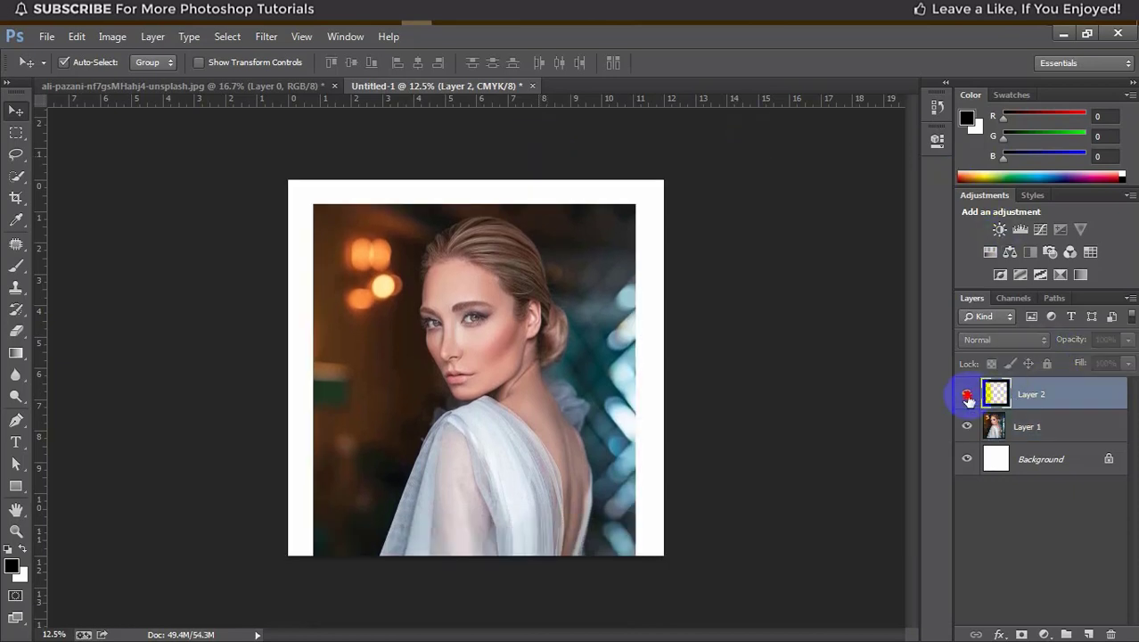
{"action": "left_click", "coordinate": [967, 394]}
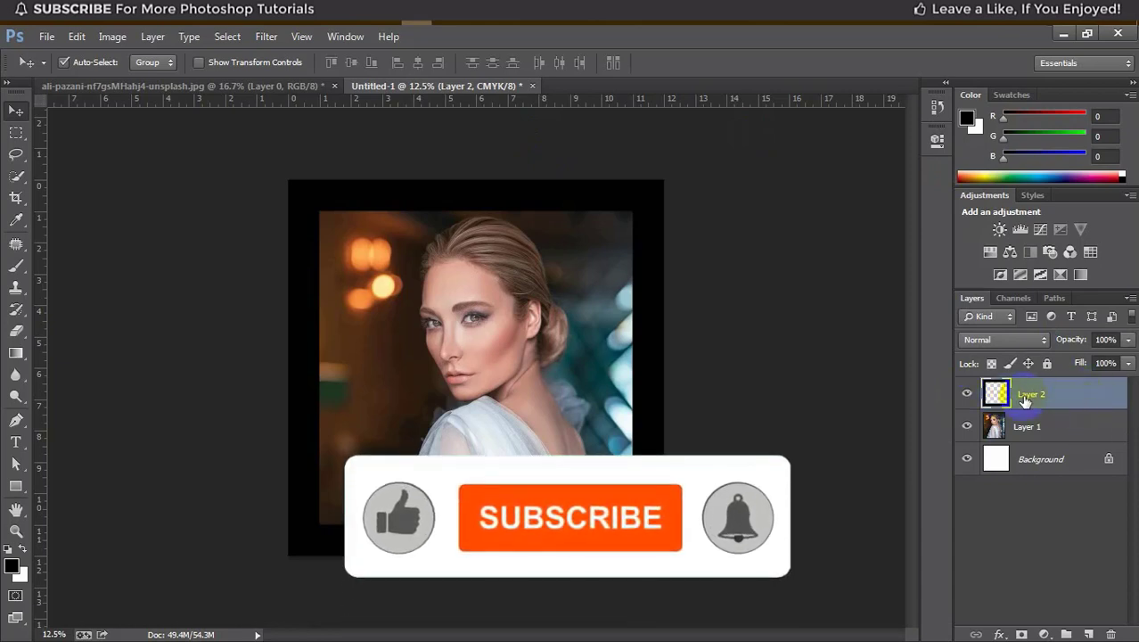
Open the frame layer's blending options and enable Bevel & Emboss with its Texture option.
{"action": "right_click", "coordinate": [1075, 398]}
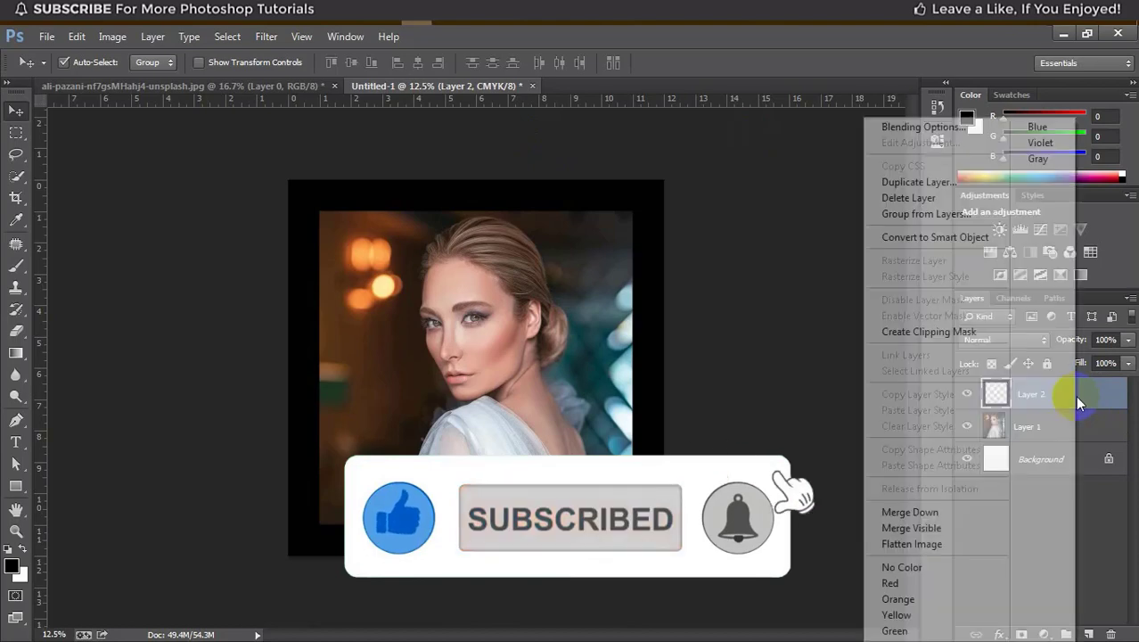
{"action": "left_click", "coordinate": [955, 129]}
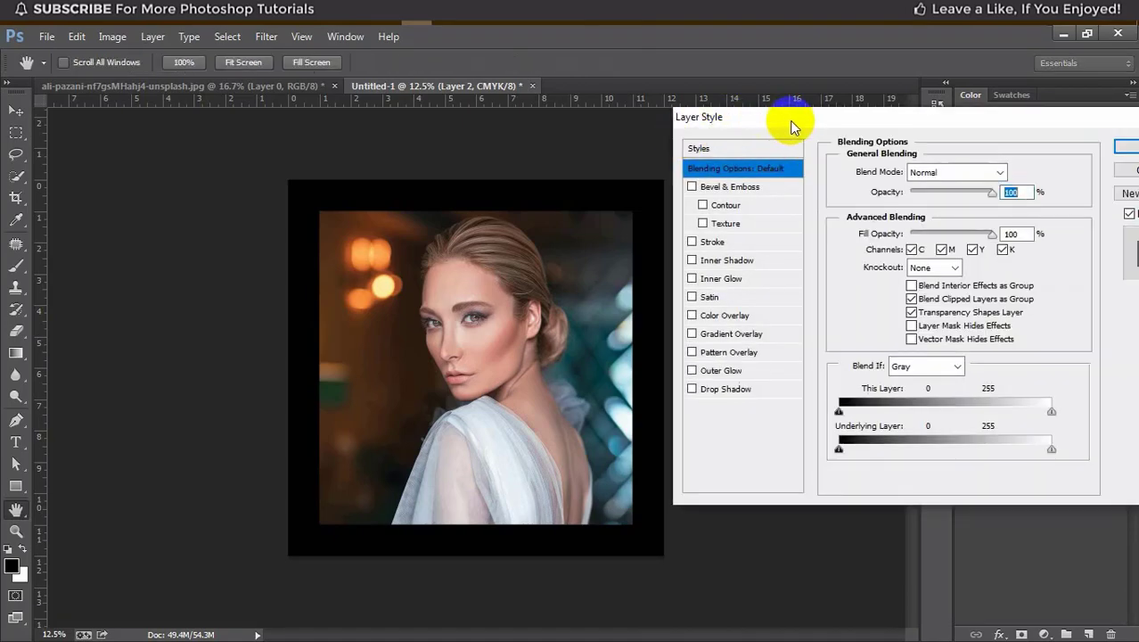
{"action": "left_click_drag", "start_coordinate": [789, 122], "coordinate": [772, 99]}
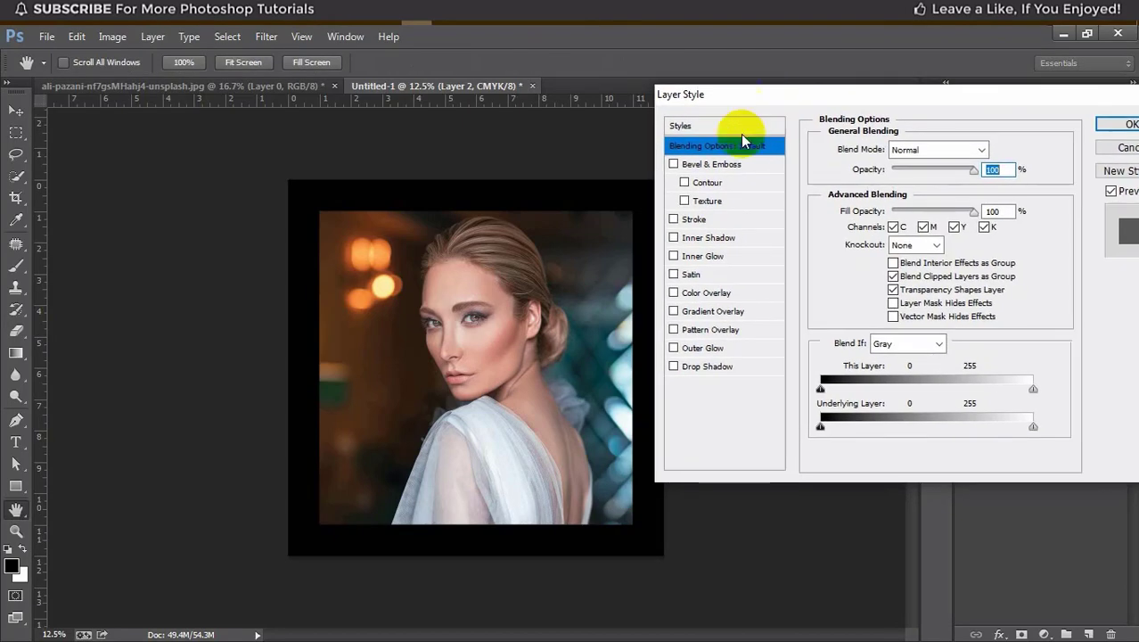
{"action": "left_click", "coordinate": [685, 201]}
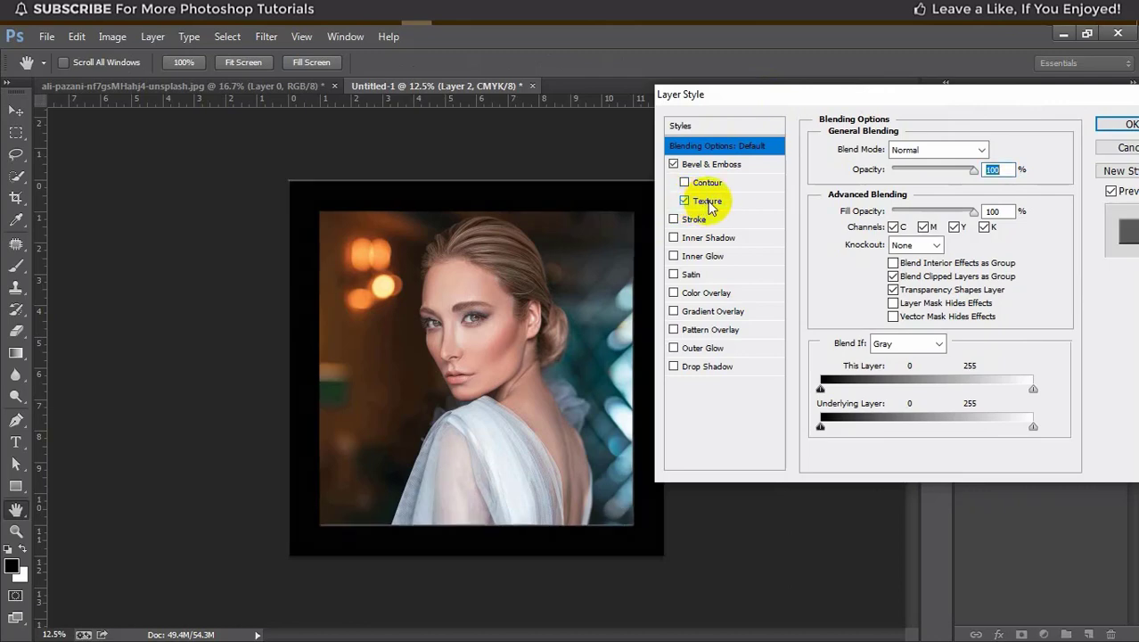
{"action": "left_click", "coordinate": [709, 203]}
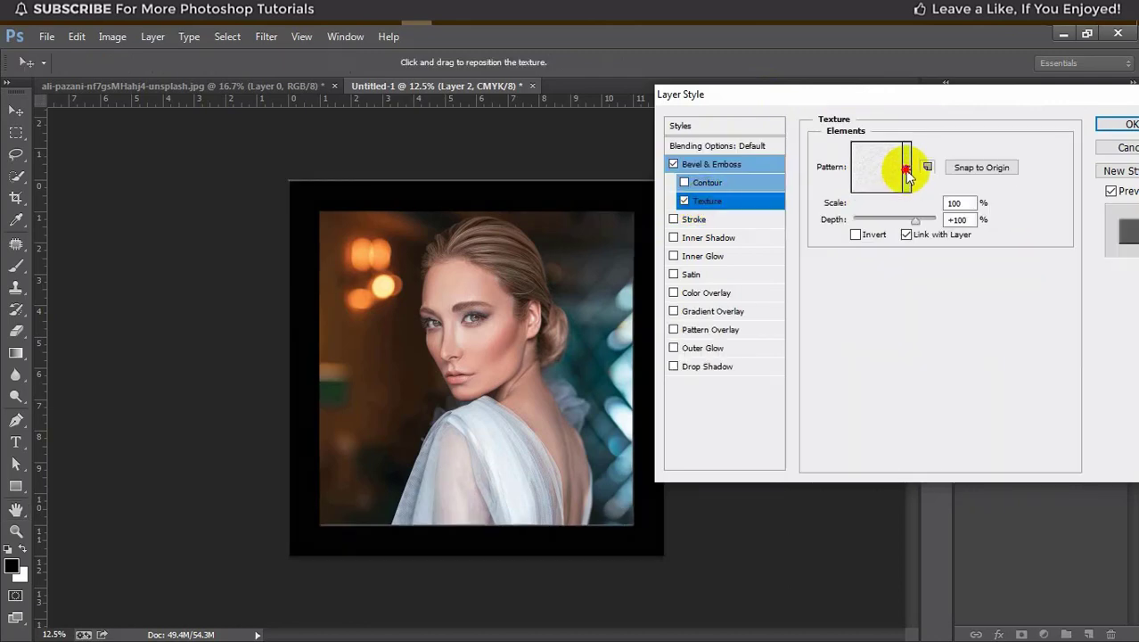
Try the available texture patterns on the frame and choose the bubble-like one.
{"action": "left_click", "coordinate": [907, 170]}
{"action": "left_click", "coordinate": [796, 218]}
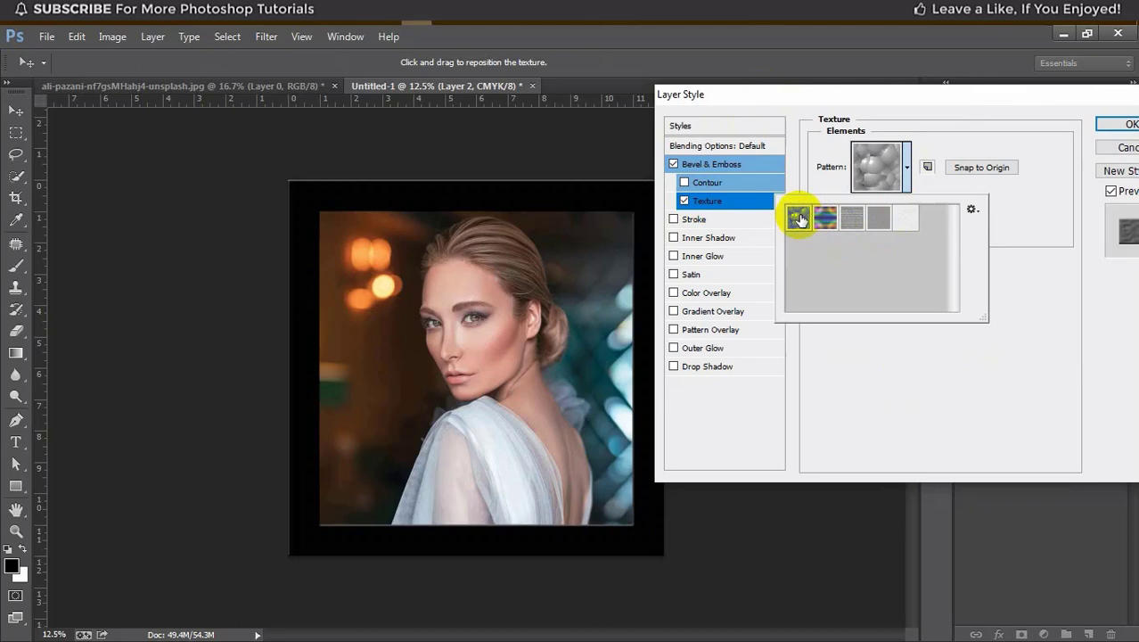
{"action": "left_click", "coordinate": [827, 220]}
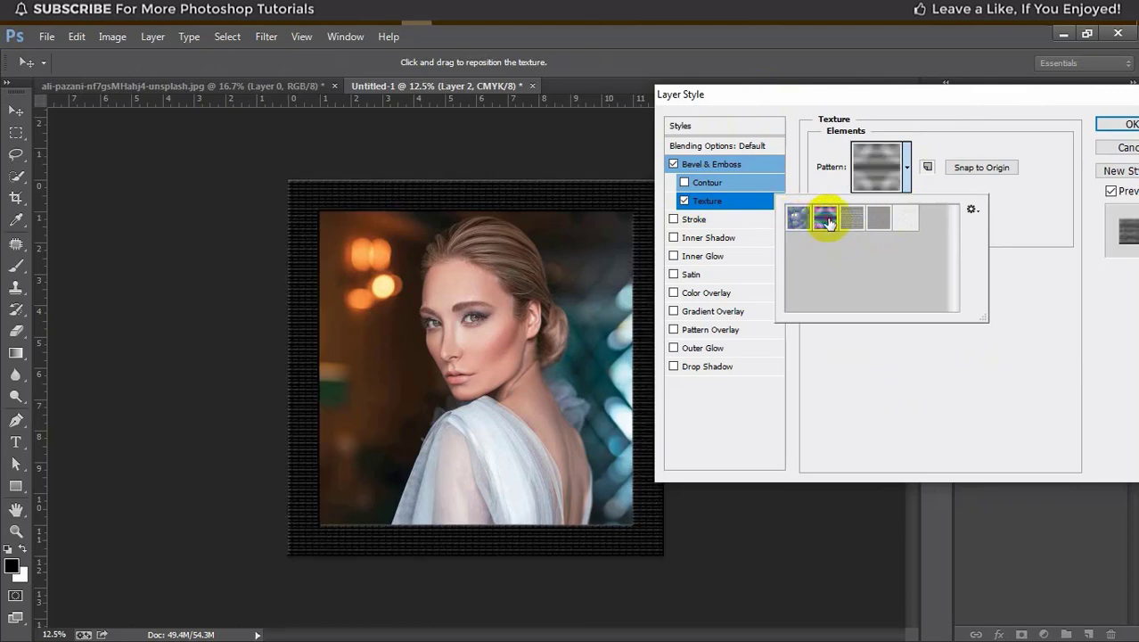
{"action": "left_click", "coordinate": [876, 219]}
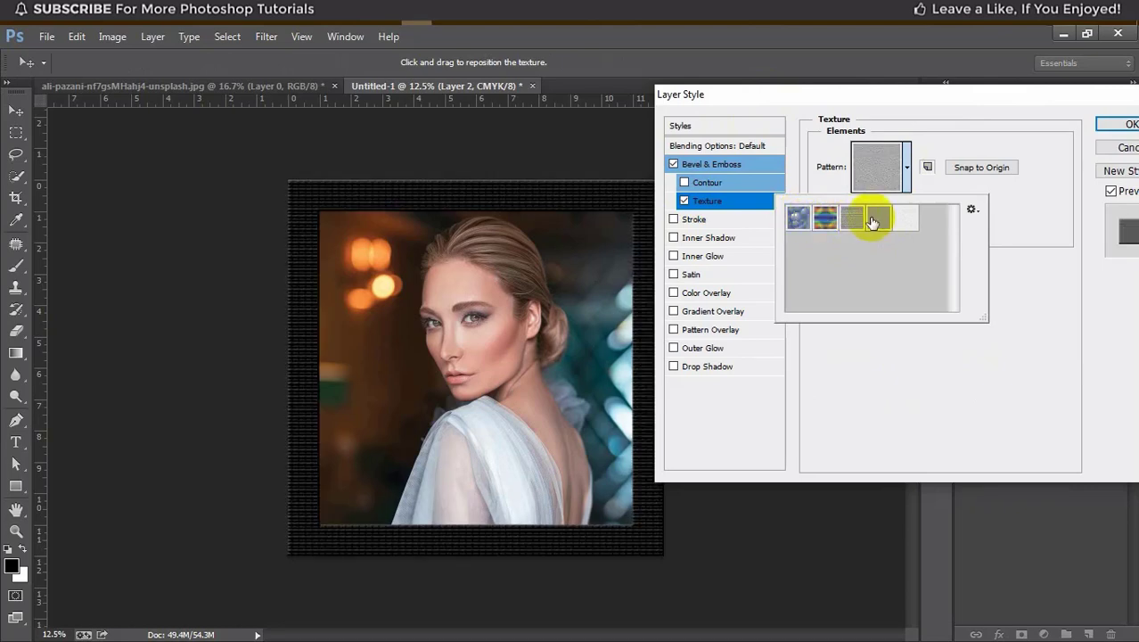
{"action": "left_click", "coordinate": [902, 220]}
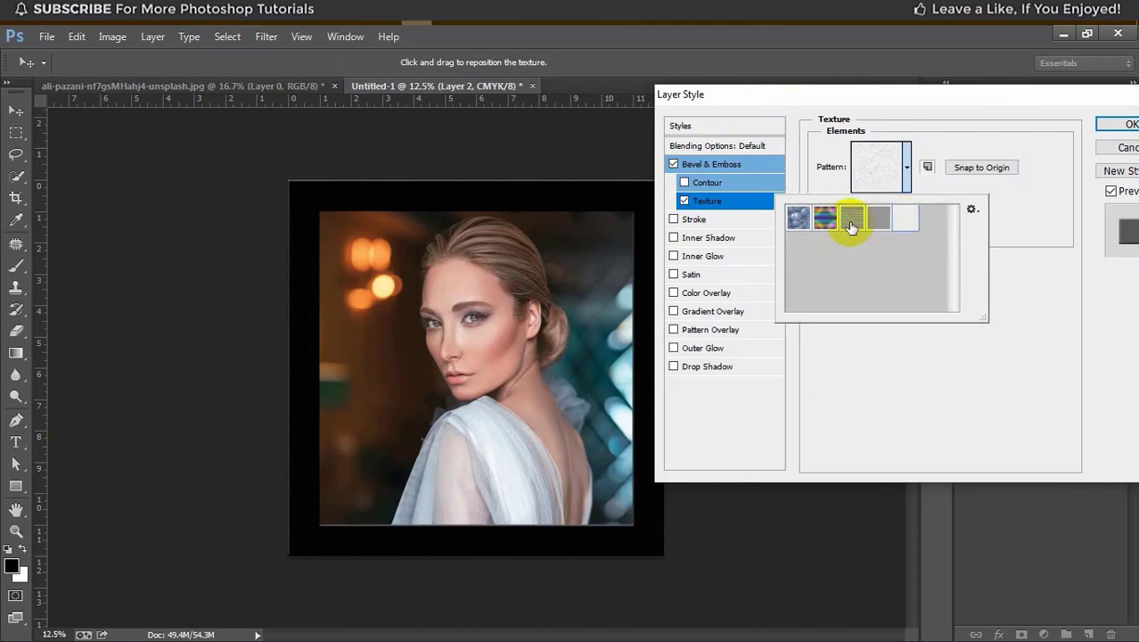
{"action": "left_click", "coordinate": [798, 217]}
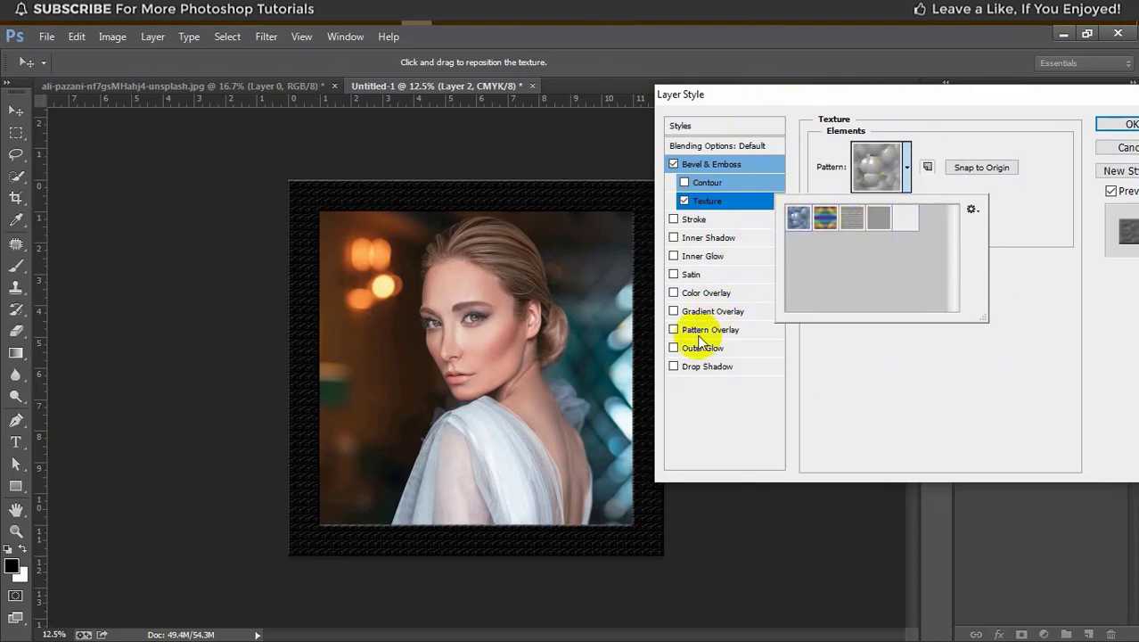
Add a red Color Overlay, Inner Shadow, Inner Glow and Drop Shadow to the frame and apply the layer style.
{"action": "left_click", "coordinate": [674, 294]}
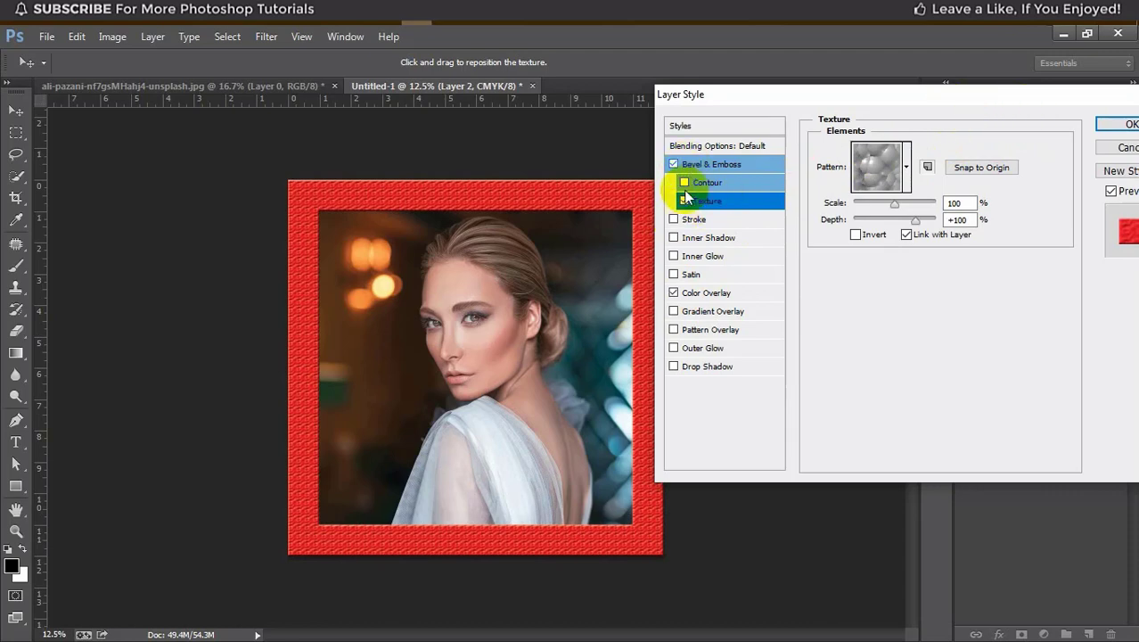
{"action": "left_click", "coordinate": [677, 239]}
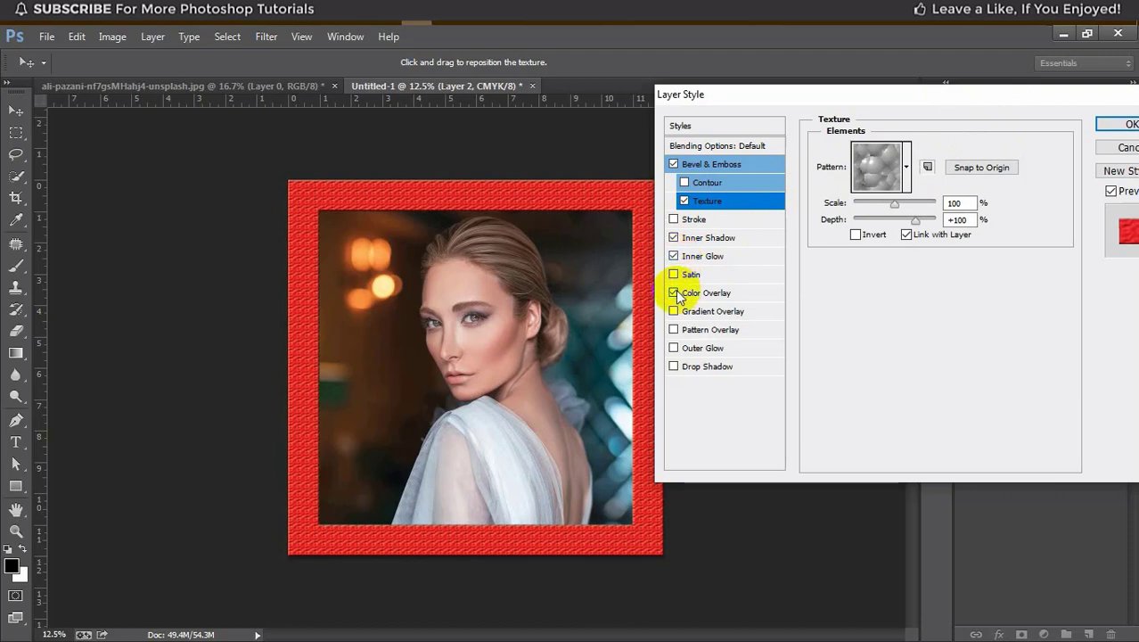
{"action": "left_click", "coordinate": [674, 367]}
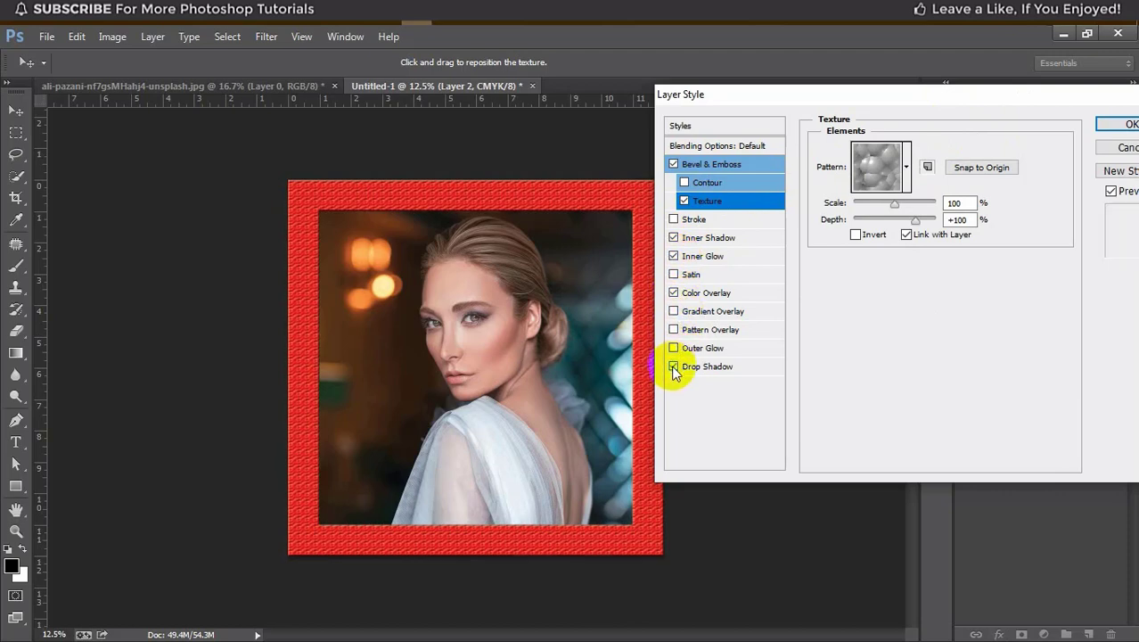
{"action": "left_click", "coordinate": [1122, 123]}
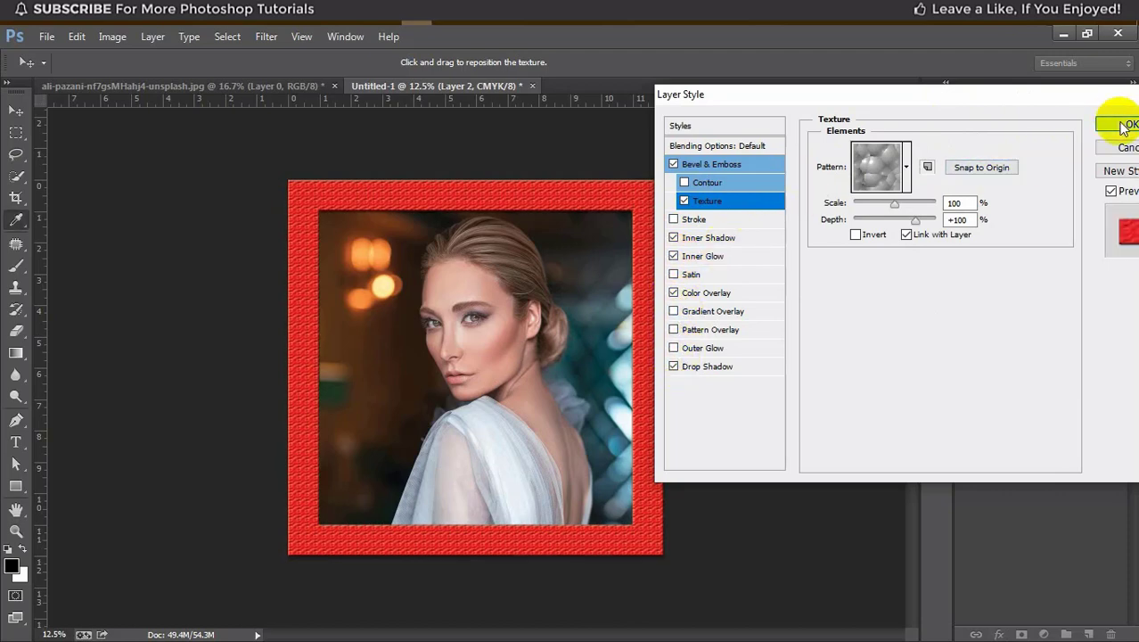